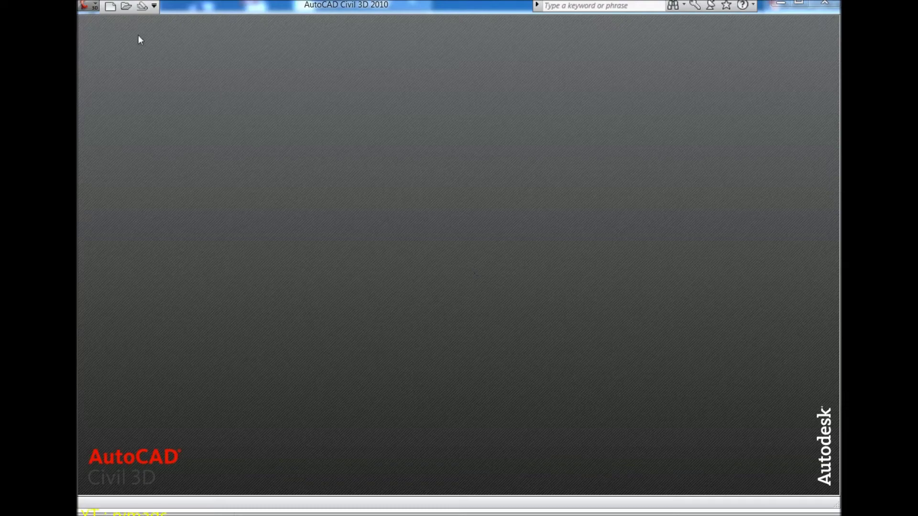
- Start a new drawing displayed in the Conceptual visual style
click(109, 7)
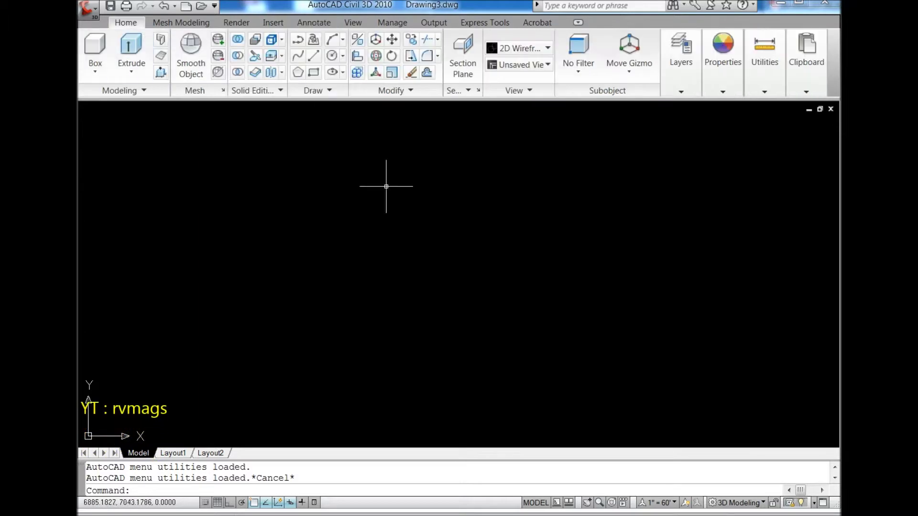
click(548, 48)
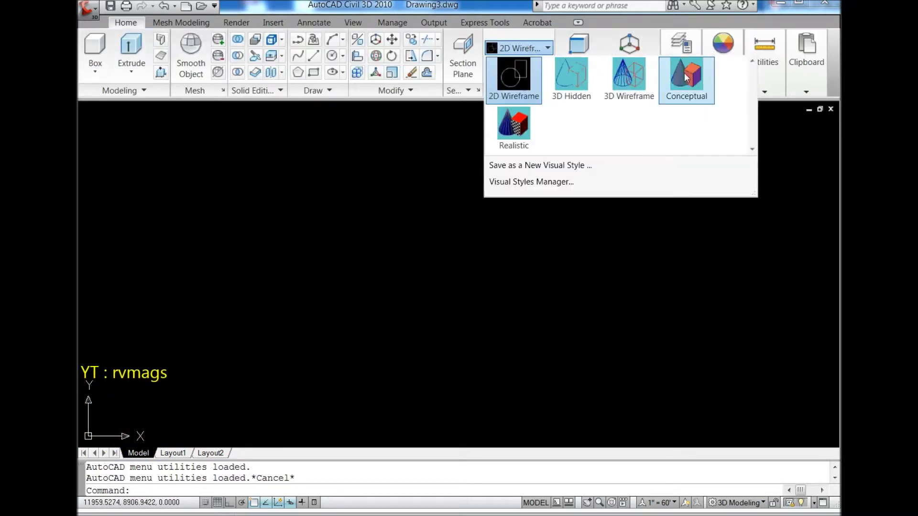
click(685, 73)
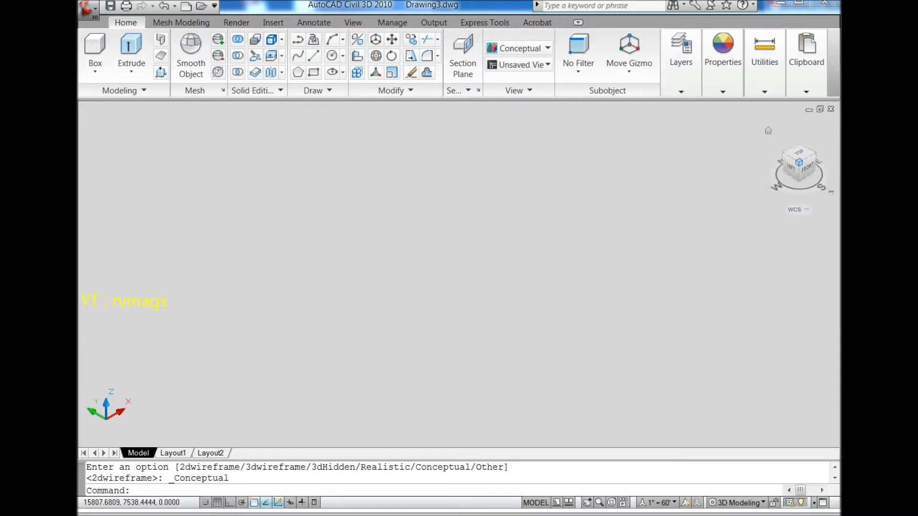
- Set the UCS to Front and view the drawing straight down from the top
click(358, 24)
click(360, 40)
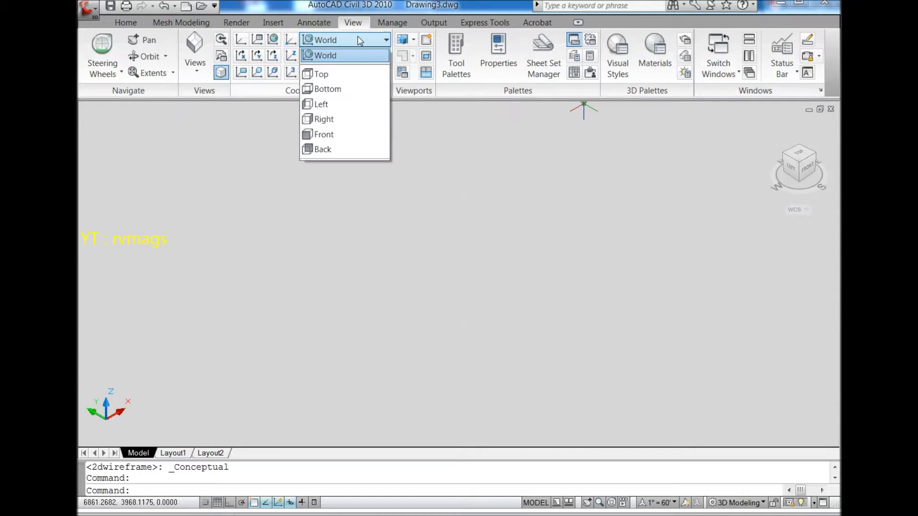
click(354, 136)
click(807, 169)
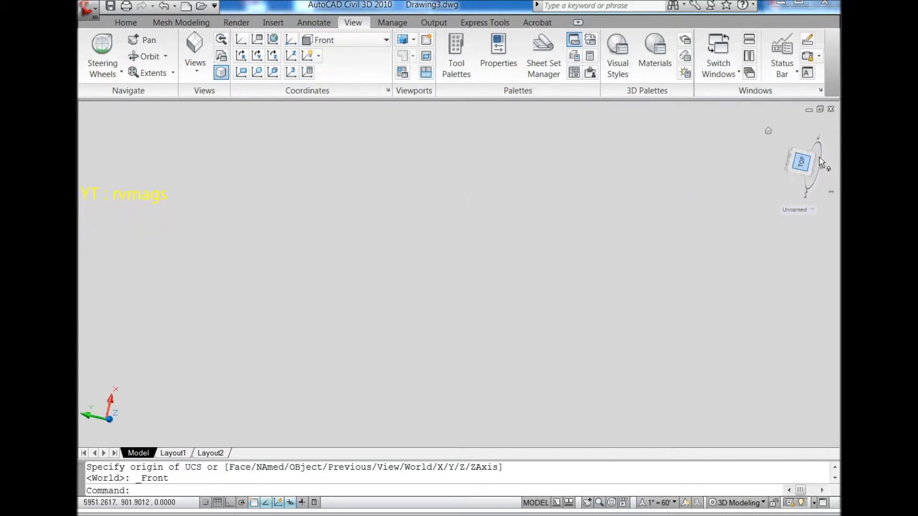
click(833, 139)
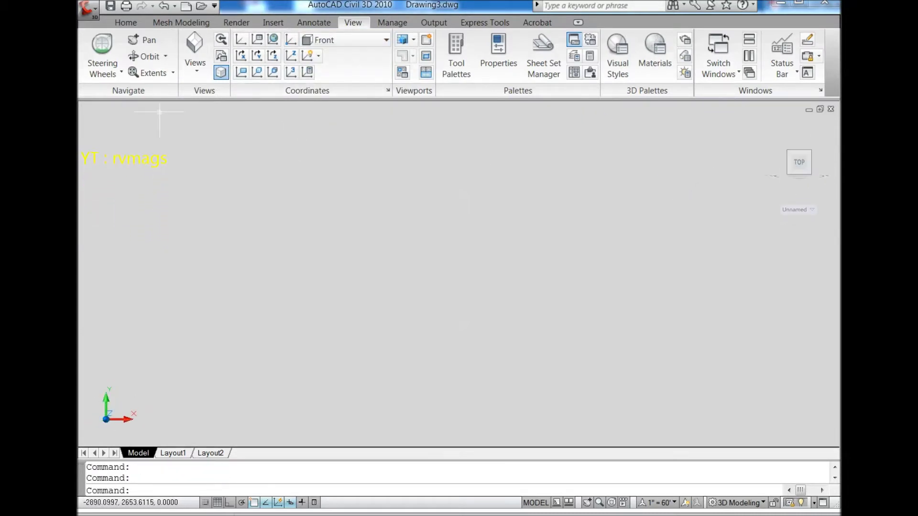
right_click(802, 165)
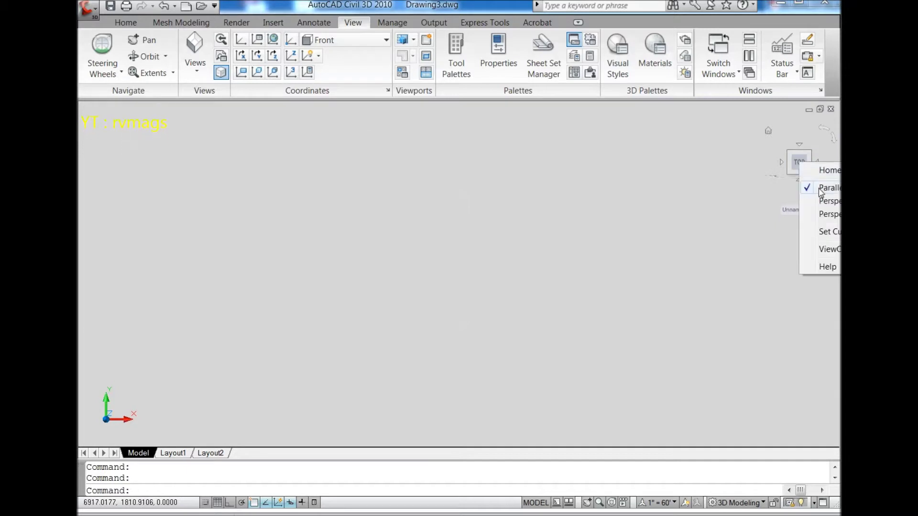
click(126, 22)
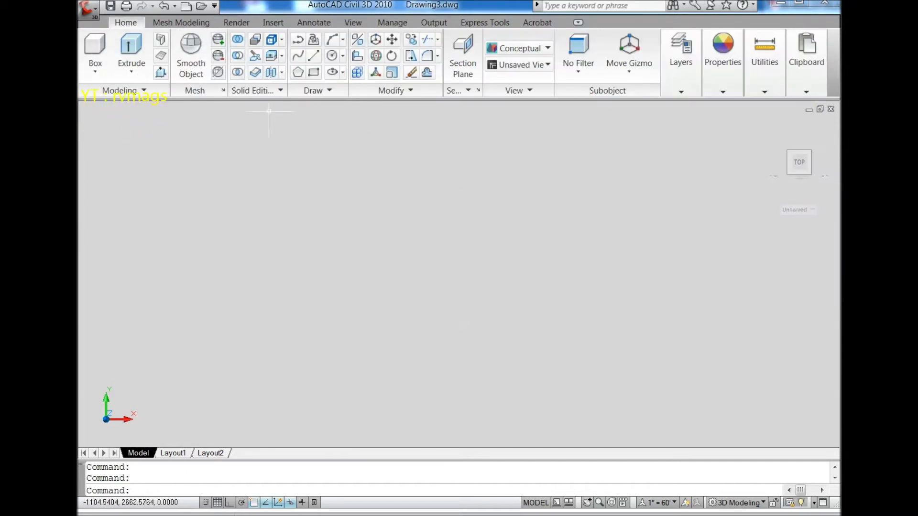
- Draw a 136 by 136 square and zoom to fit it
click(313, 72)
click(382, 216)
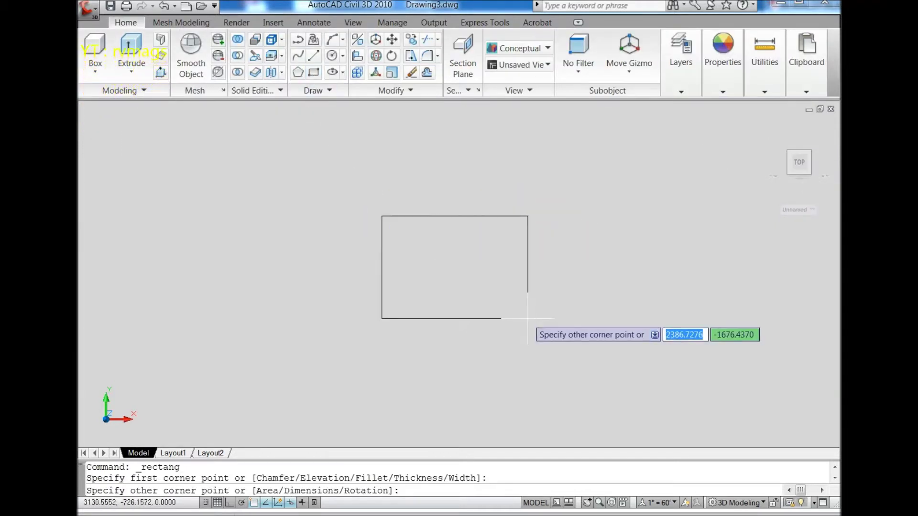
key(Tab)
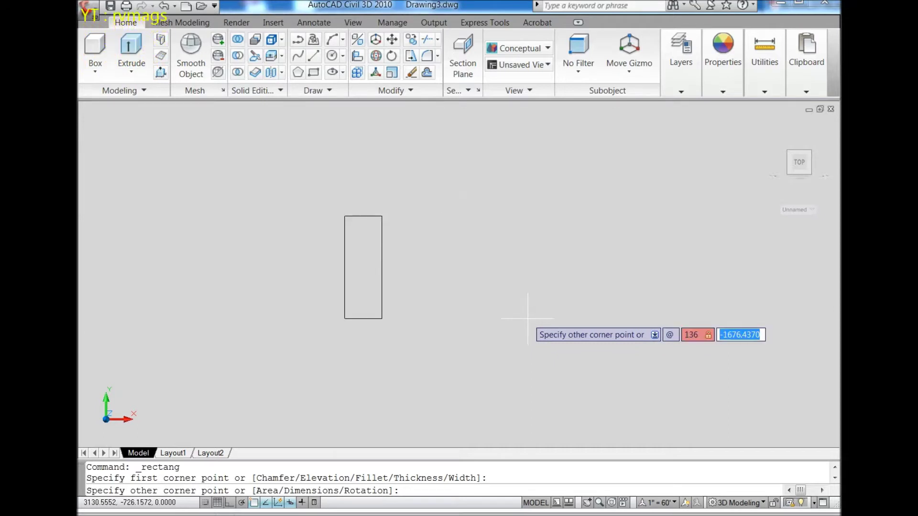
key(Return)
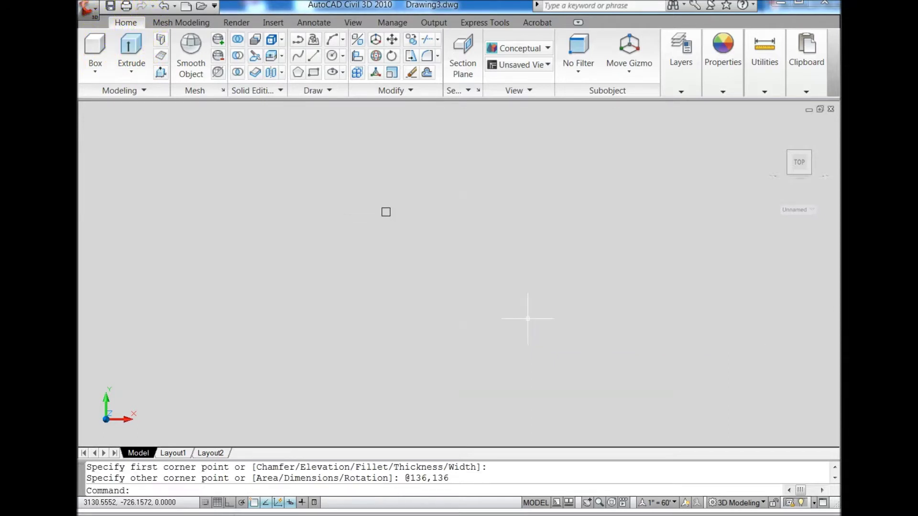
text(ze)
key(Return)
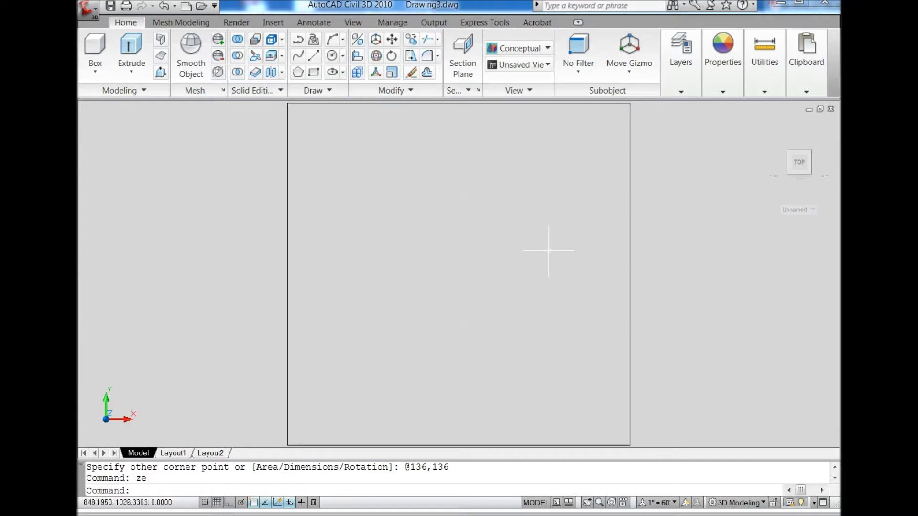
scroll(544, 245, down, 2)
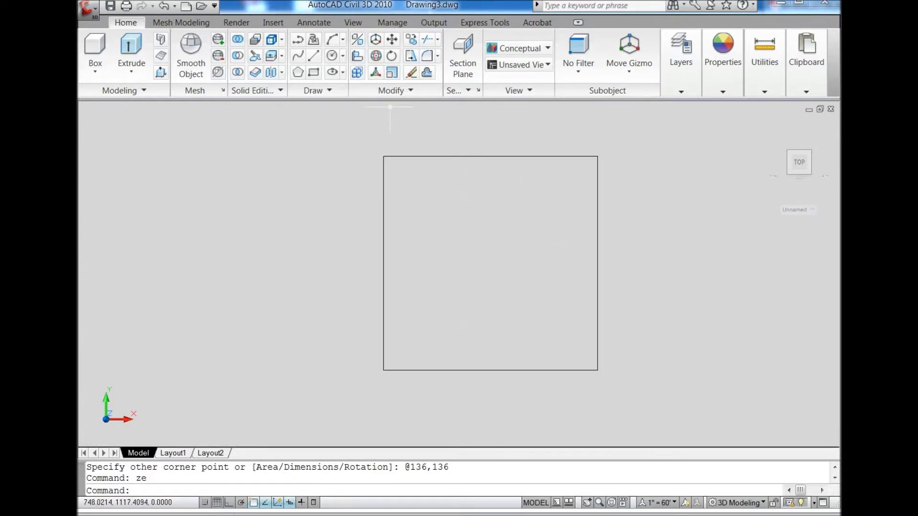
- Explode the square into separate edge lines
click(392, 90)
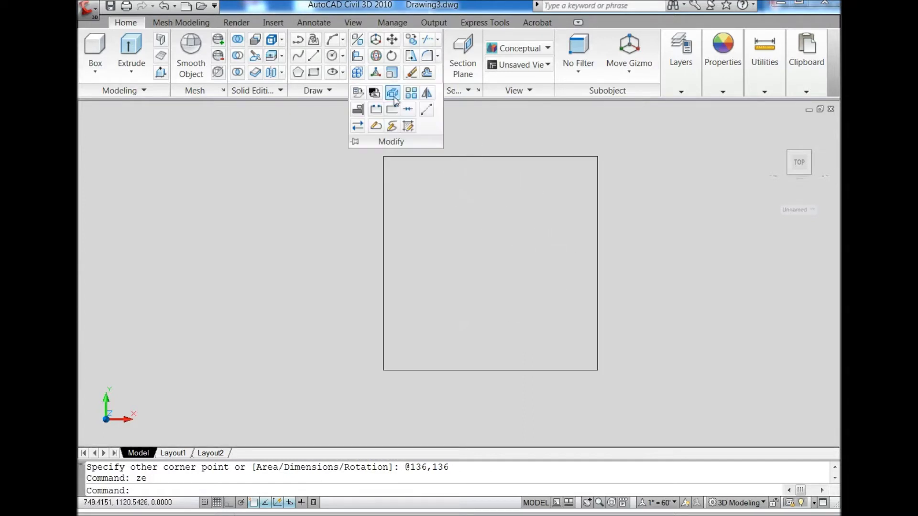
click(494, 157)
key(Return)
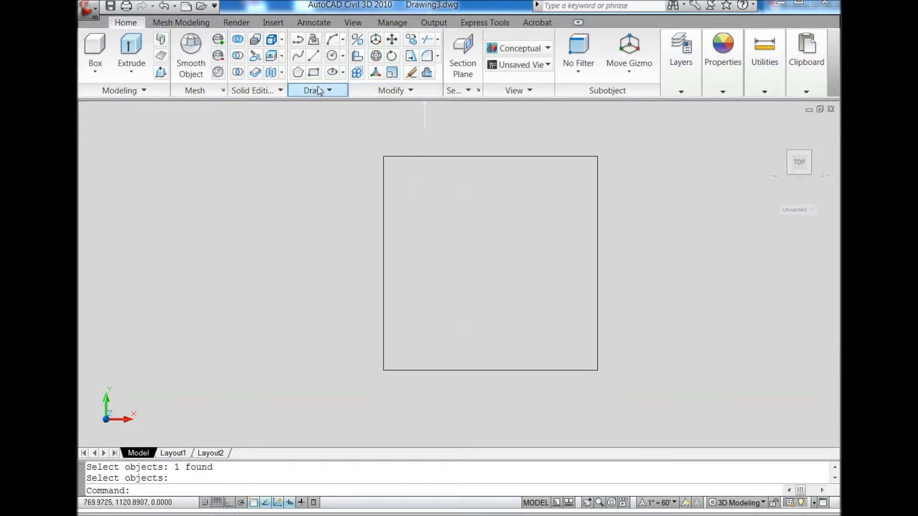
- Draw a vertical centre line from the top edge midpoint to the bottom edge midpoint
click(315, 57)
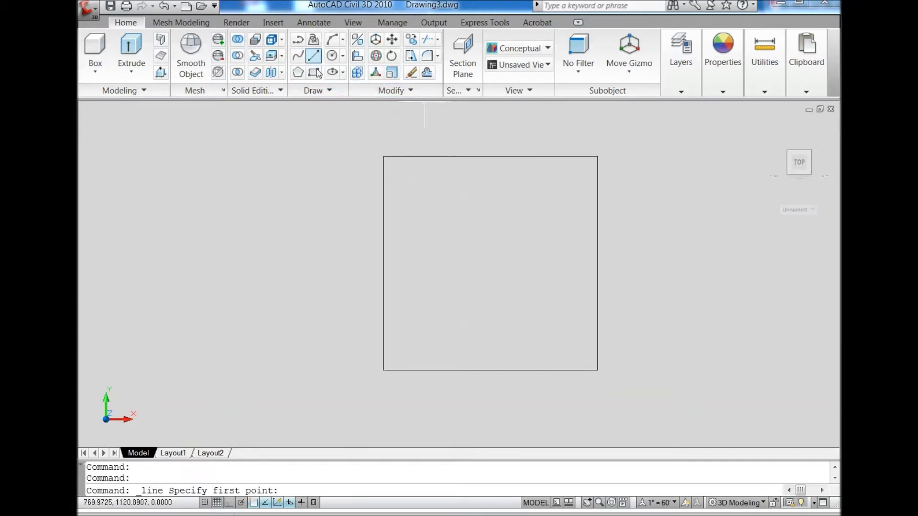
click(490, 156)
click(490, 370)
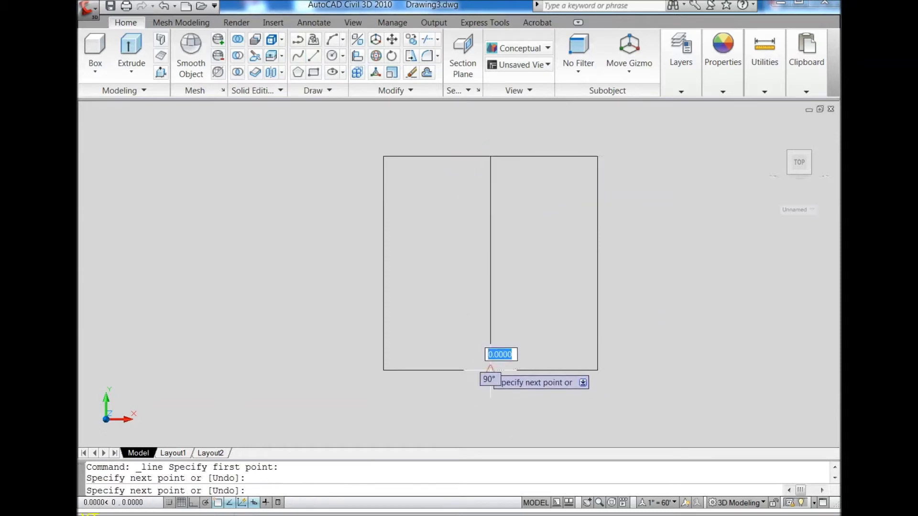
key(Escape)
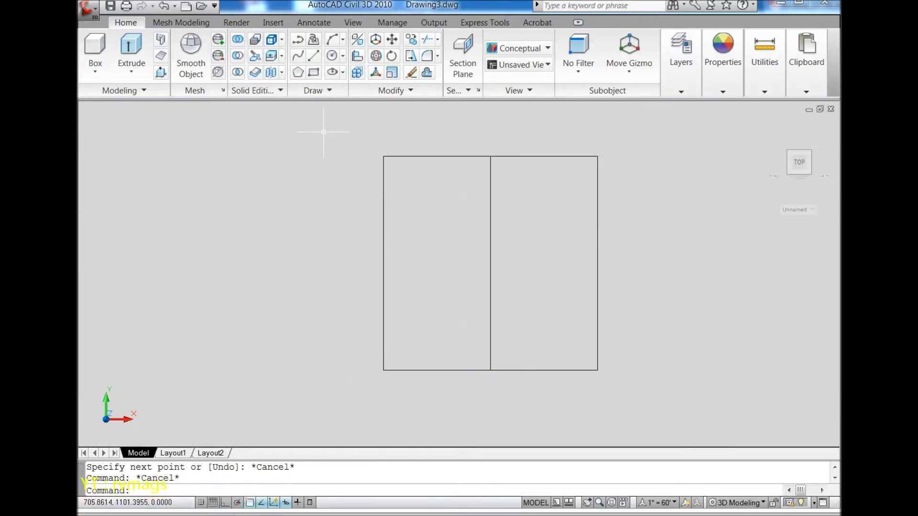
- Offset the bottom edge 41 units upward
click(426, 73)
text(4)
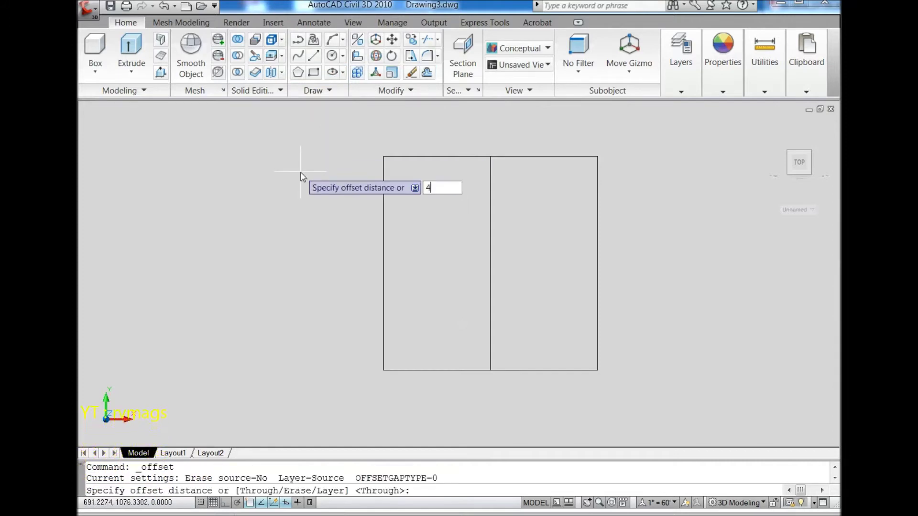
text(1)
key(Return)
click(463, 370)
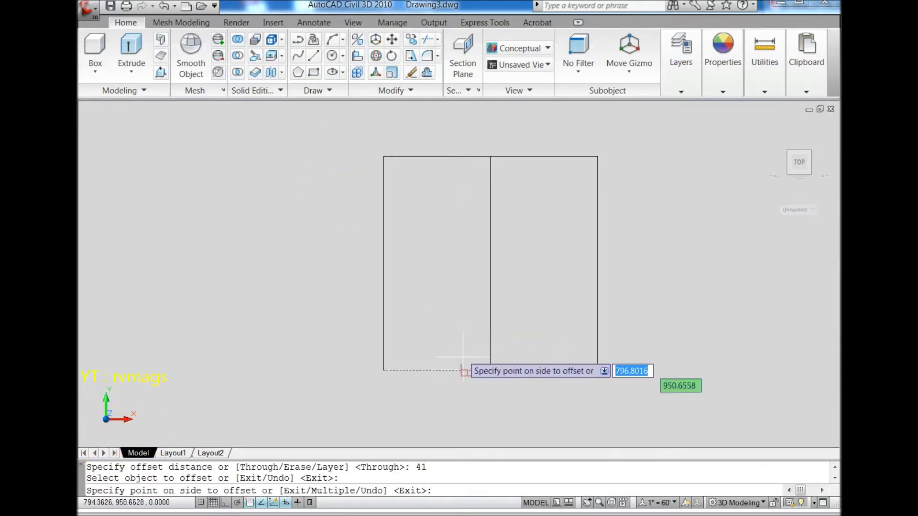
- Offset the centre line 20.5 to the left and 20.5 to the right
click(426, 73)
text(20.5)
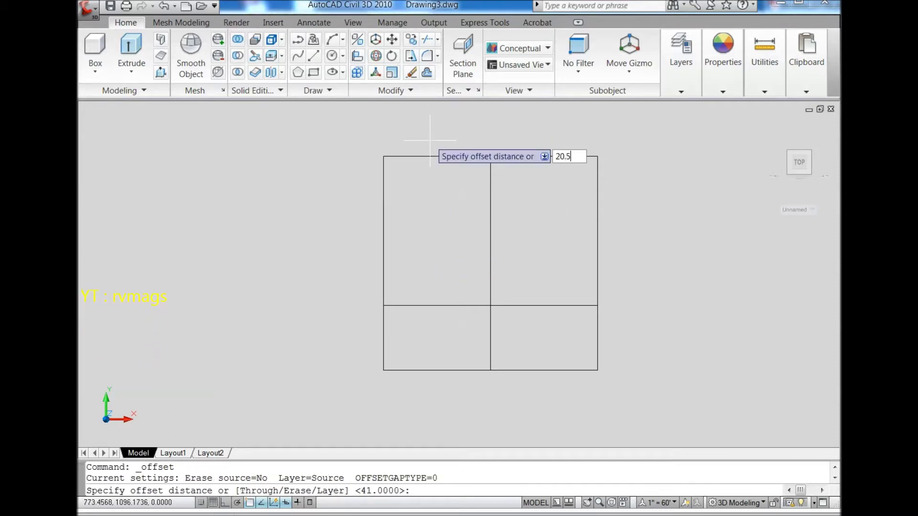
key(Return)
click(490, 198)
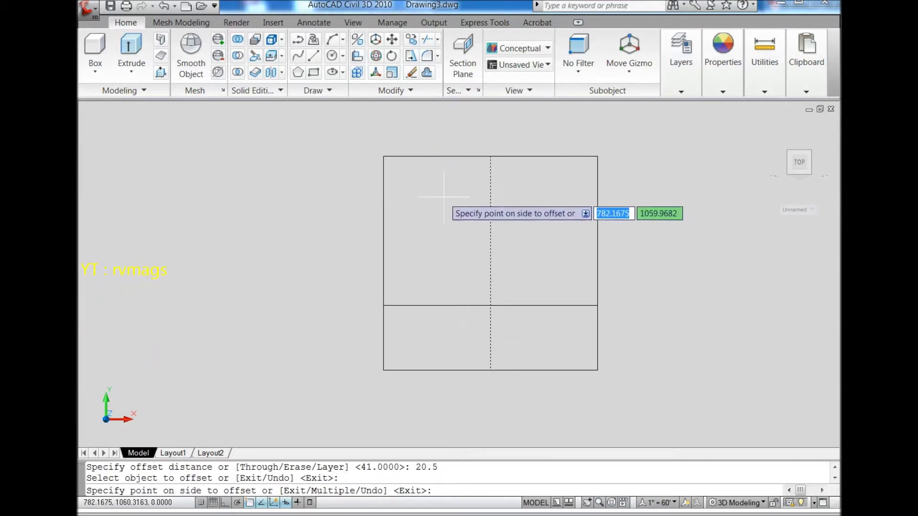
click(476, 185)
click(489, 209)
click(535, 207)
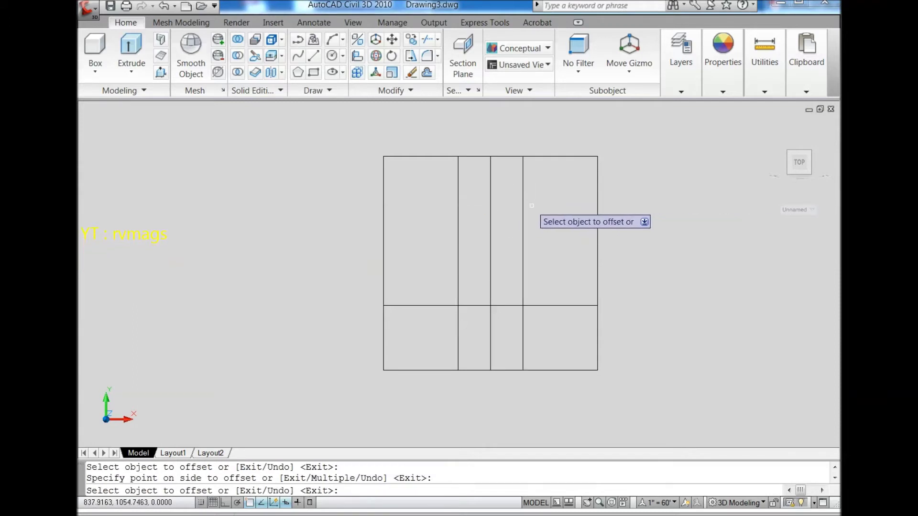
key(Escape)
click(310, 53)
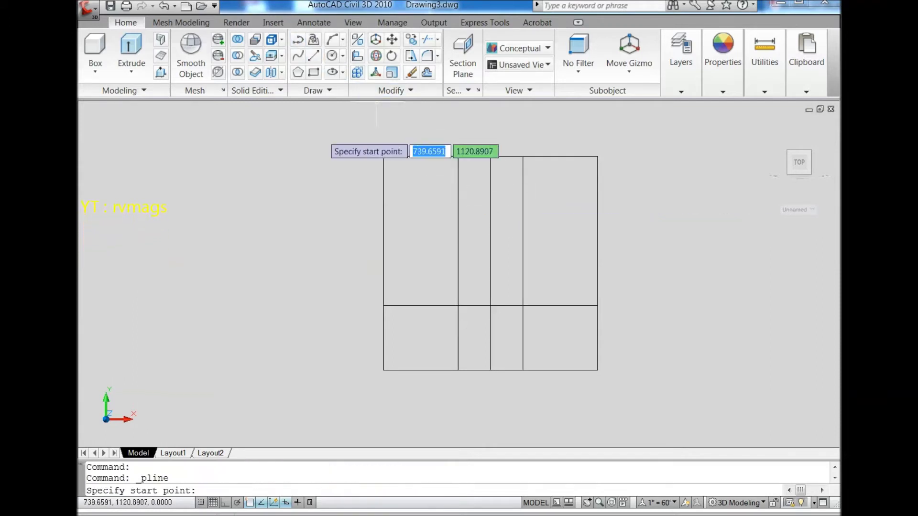
- Draw the slanted side edges with a polyline and erase the inner construction lines
click(383, 305)
click(458, 157)
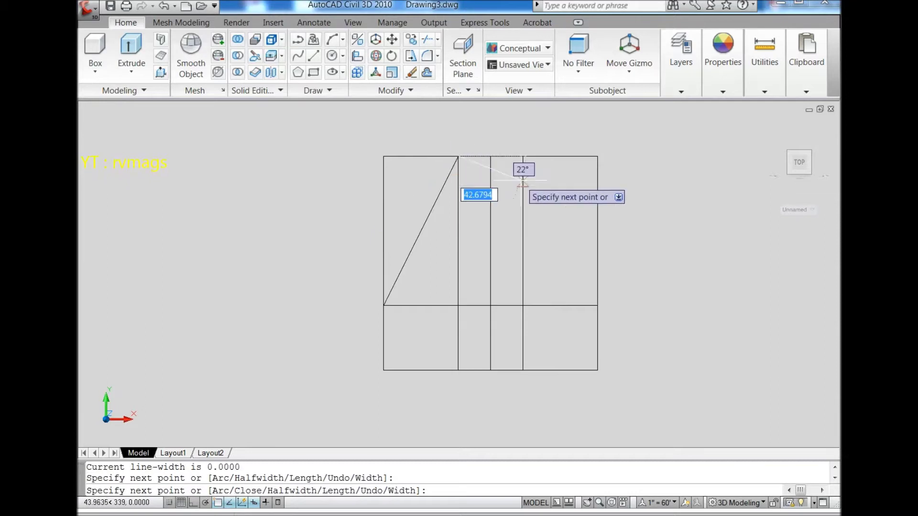
click(522, 157)
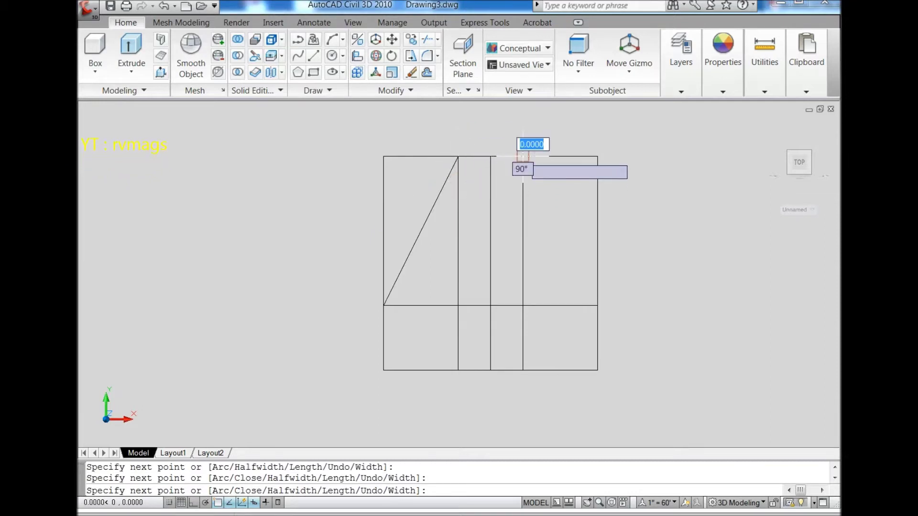
click(597, 305)
key(Escape)
click(555, 330)
click(417, 280)
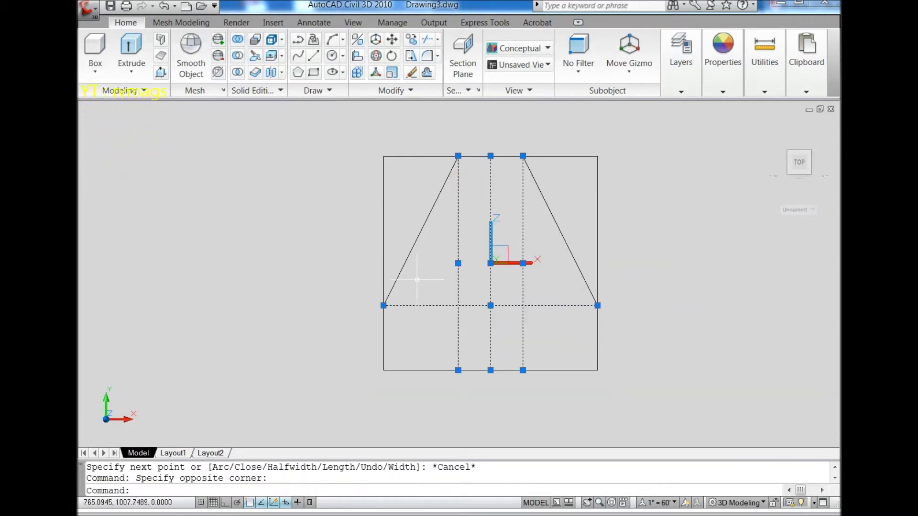
key(Delete)
text(trim)
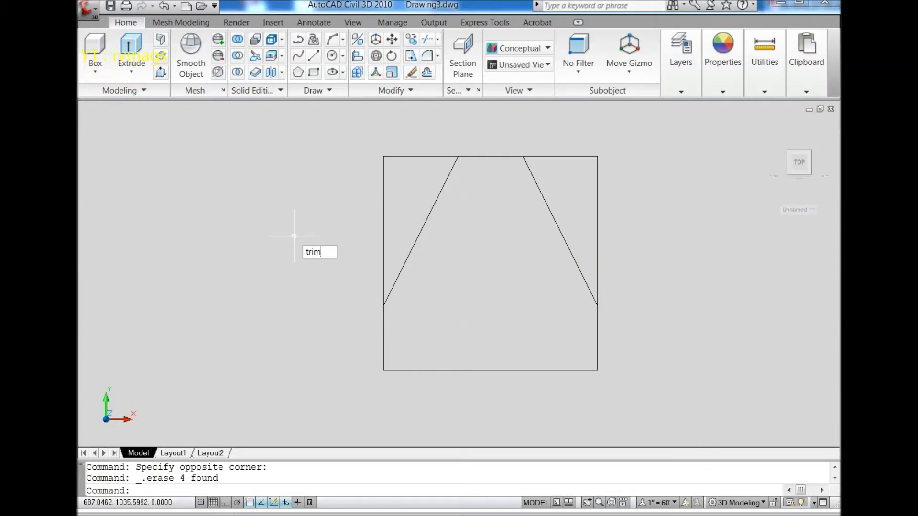
- Trim away the square's top-left and top-right corner pieces
key(Return)
key(Return)
click(402, 184)
click(355, 144)
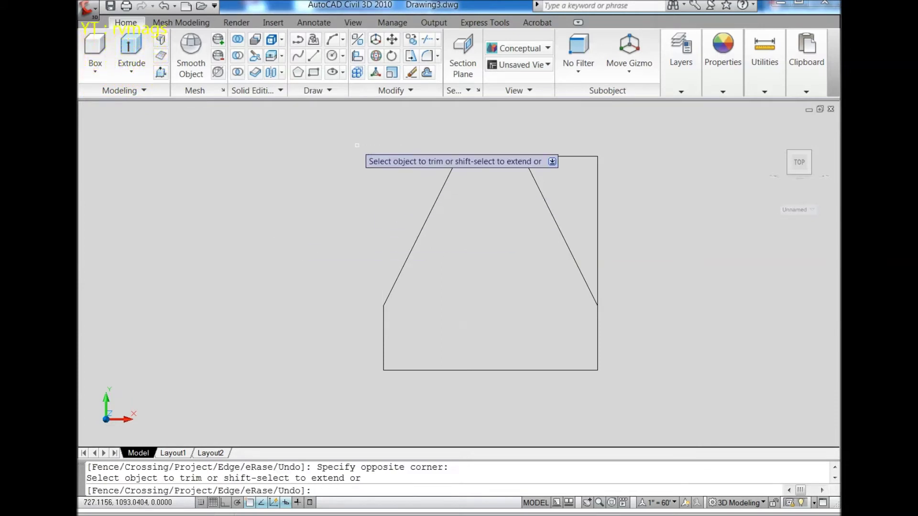
click(625, 210)
click(578, 149)
key(Escape)
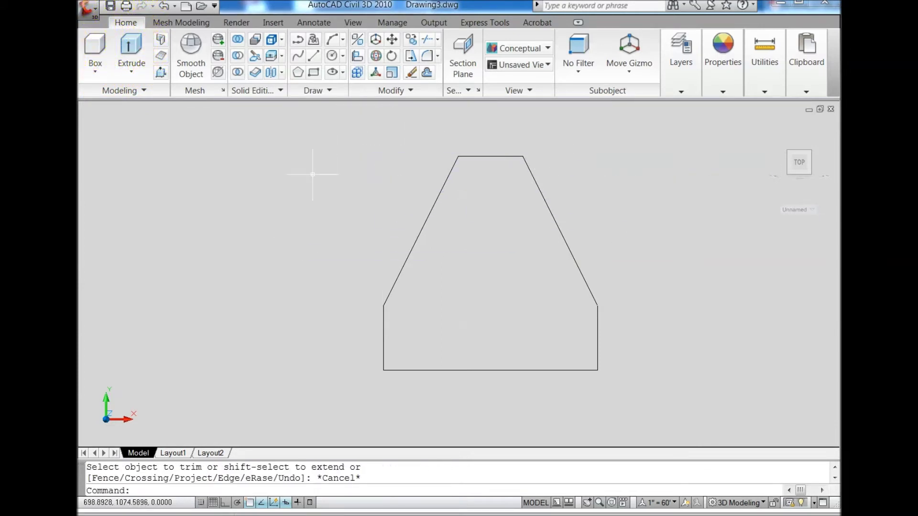
text(pe)
- Use PEDIT Multiple to convert the five outline lines to polylines and join them
key(Return)
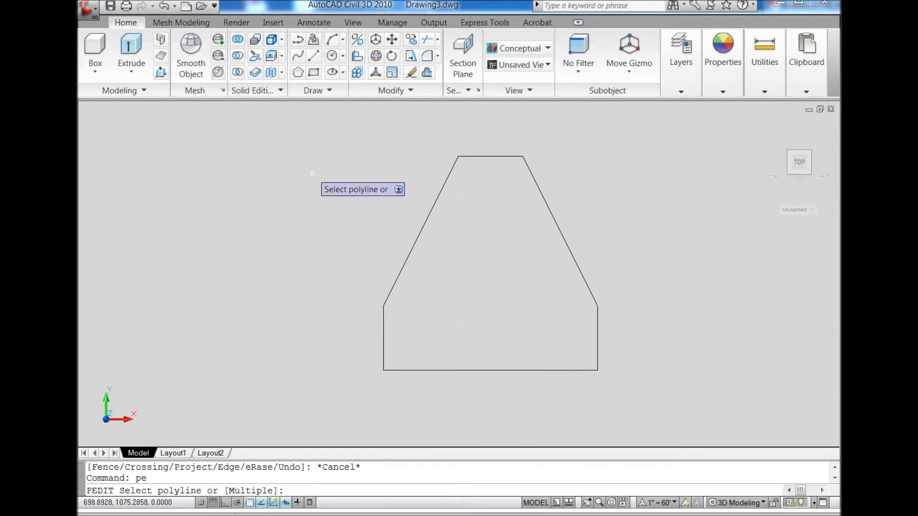
text(m)
key(Return)
click(307, 144)
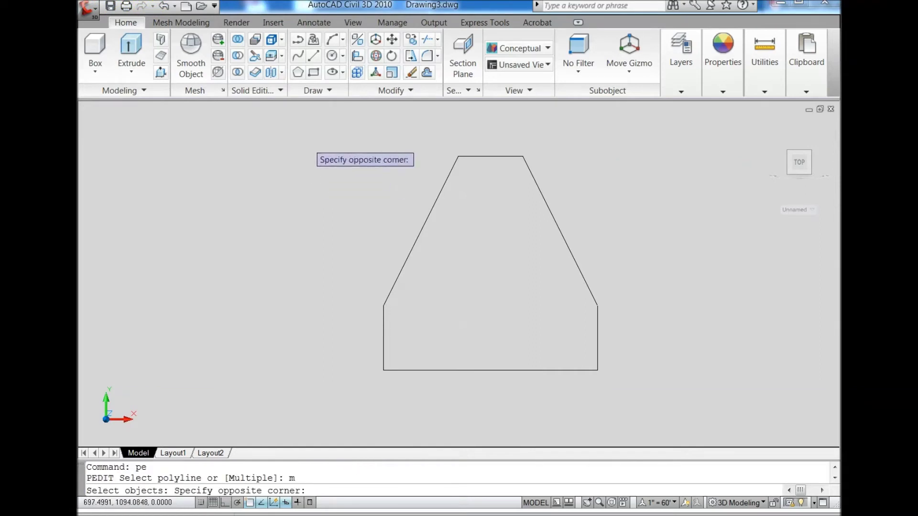
click(641, 396)
key(Return)
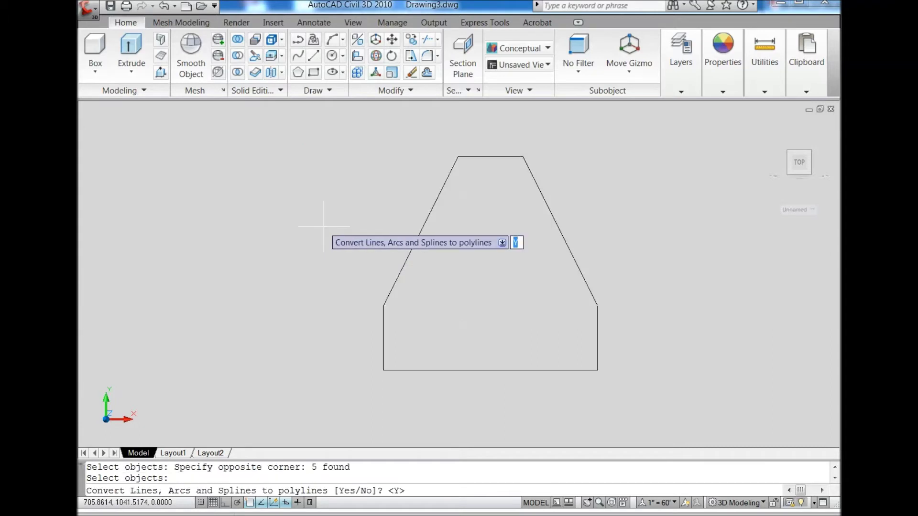
key(Return)
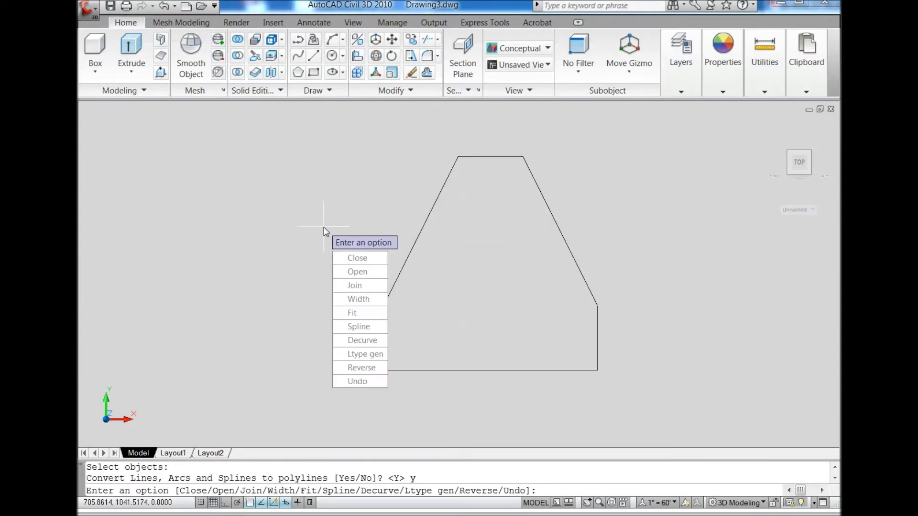
text(j)
key(Return)
key(Return)
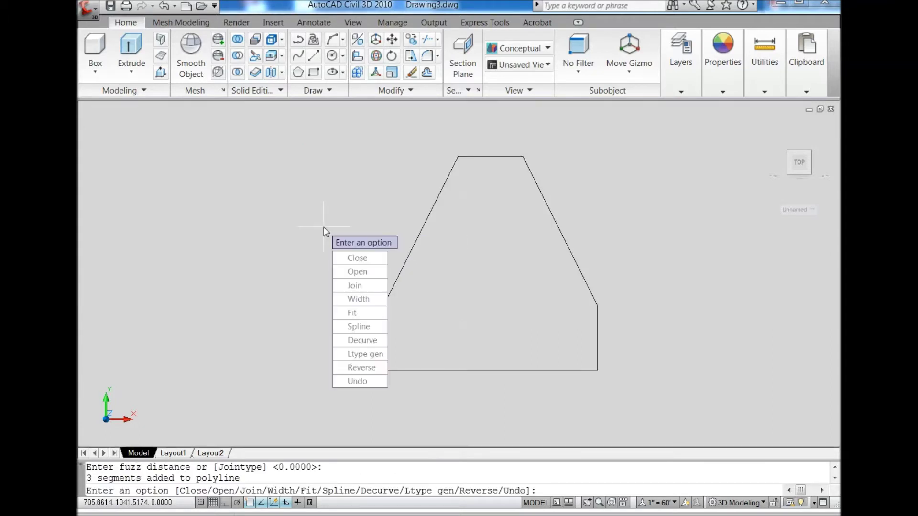
key(Return)
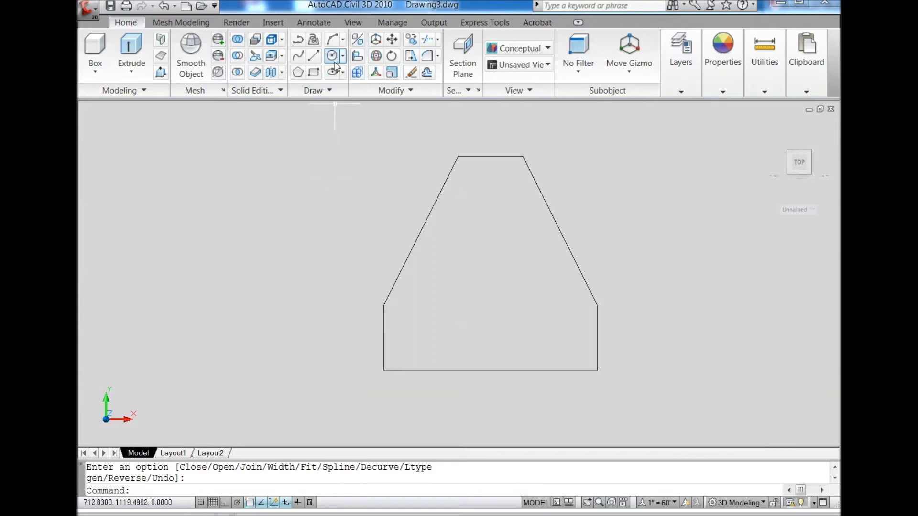
- Draw a 12-diameter circle centred 20 units from the outline's left edge
click(334, 61)
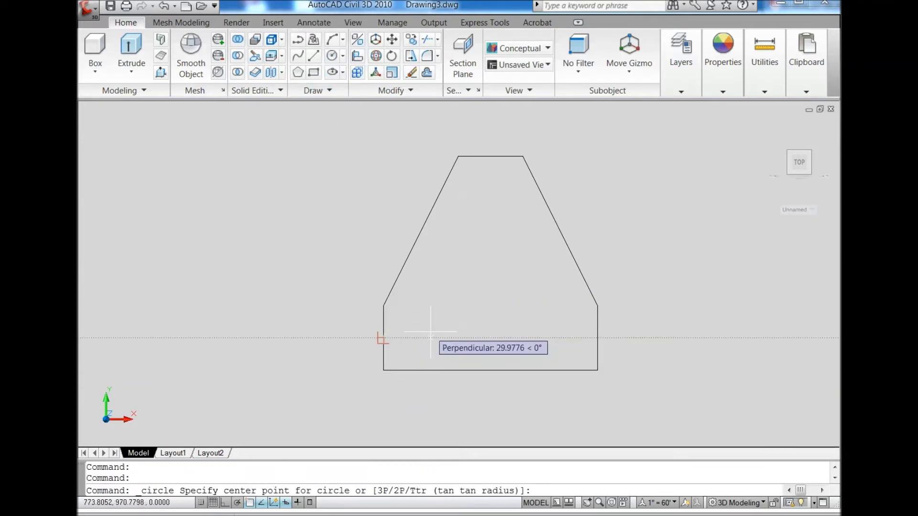
text(20)
key(Return)
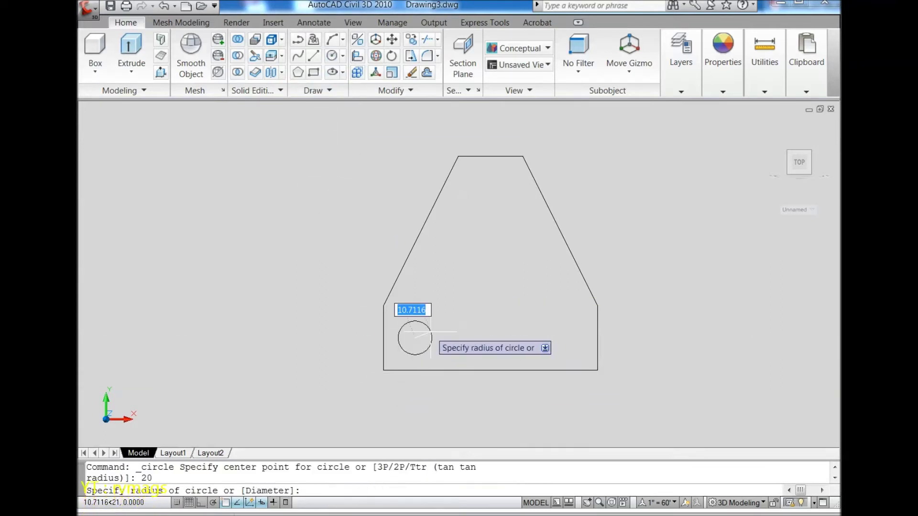
text(d)
key(Return)
text(12)
key(Return)
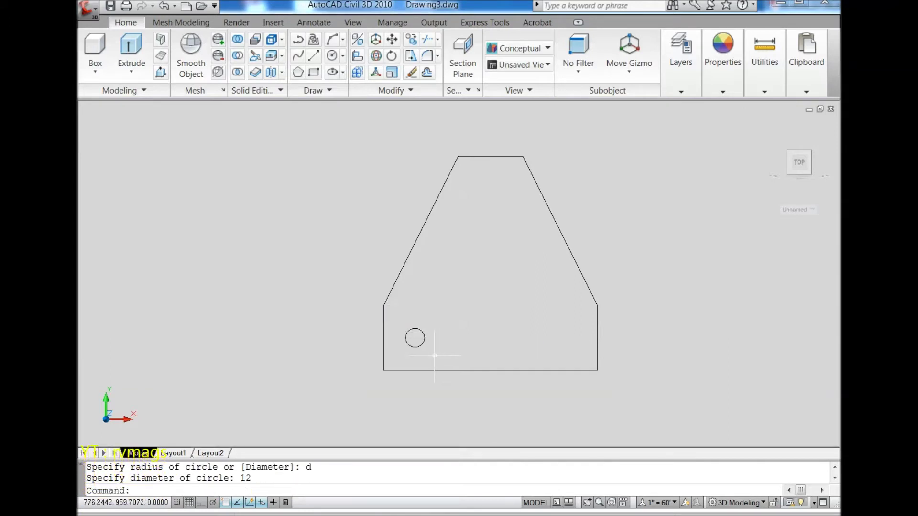
click(423, 92)
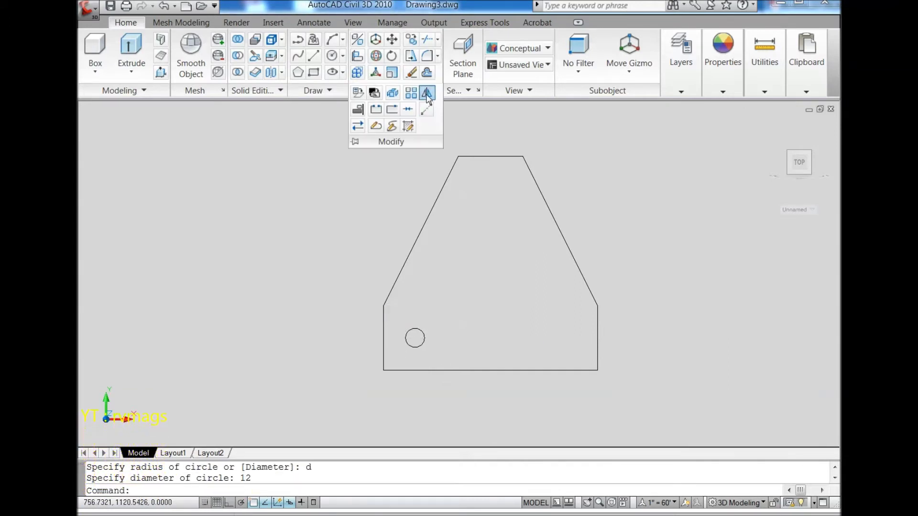
- Mirror the circle across the bottom-to-top midpoint line, keeping the original
click(428, 94)
click(424, 349)
click(407, 330)
key(Return)
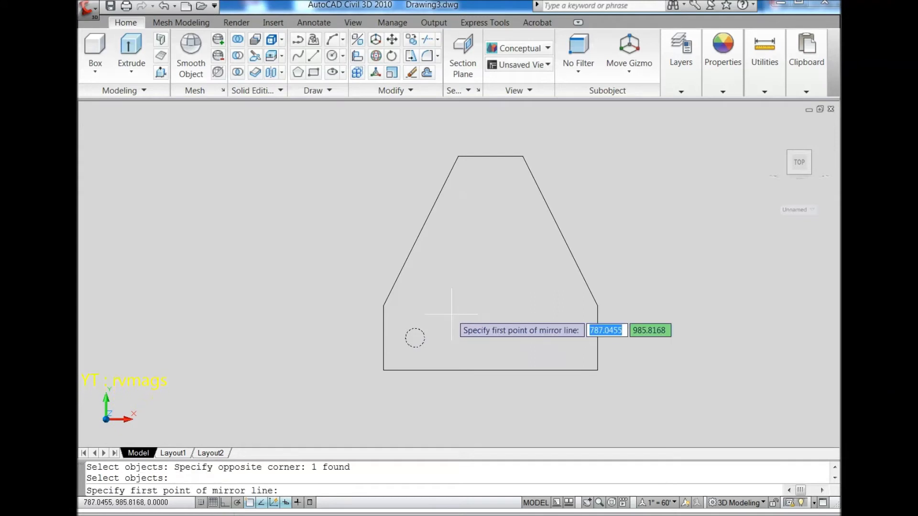
click(491, 370)
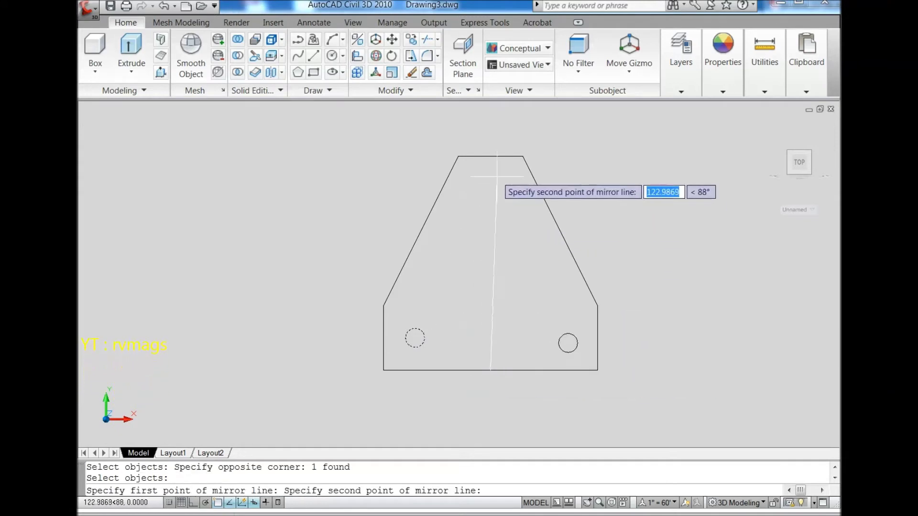
click(491, 156)
right_click(484, 187)
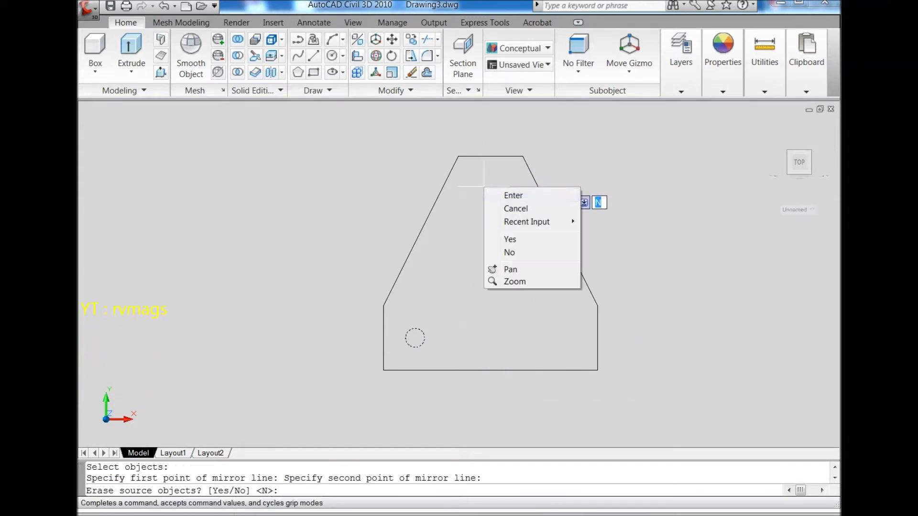
click(513, 195)
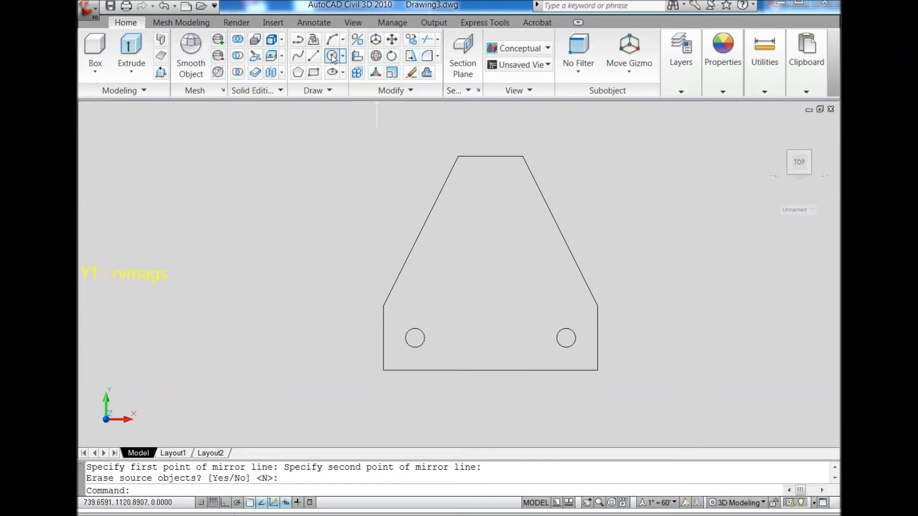
click(332, 56)
- Draw a 12-diameter circle centred midway between the left and right edges
shift+right_click(303, 214)
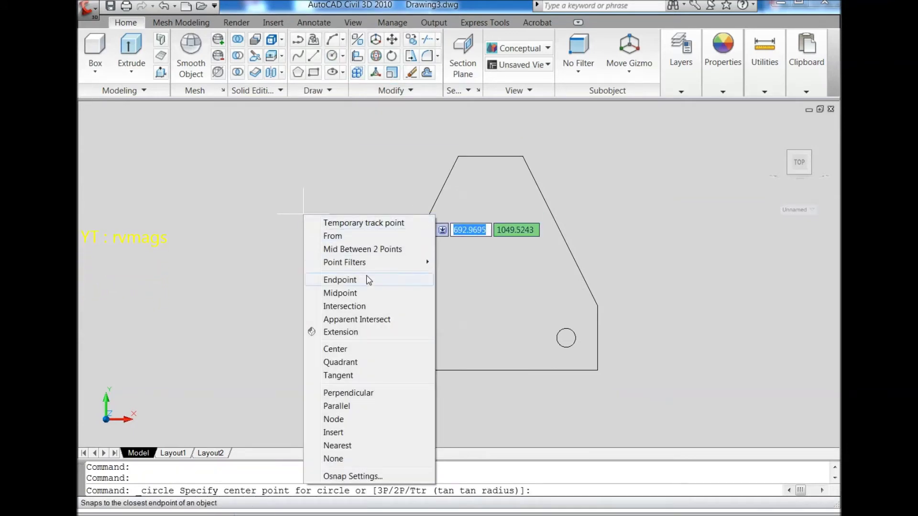
click(378, 250)
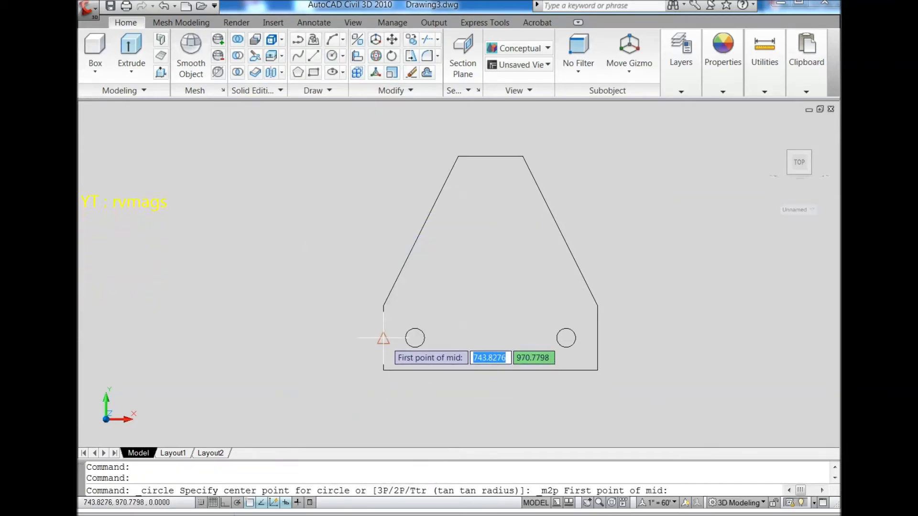
click(383, 337)
click(597, 337)
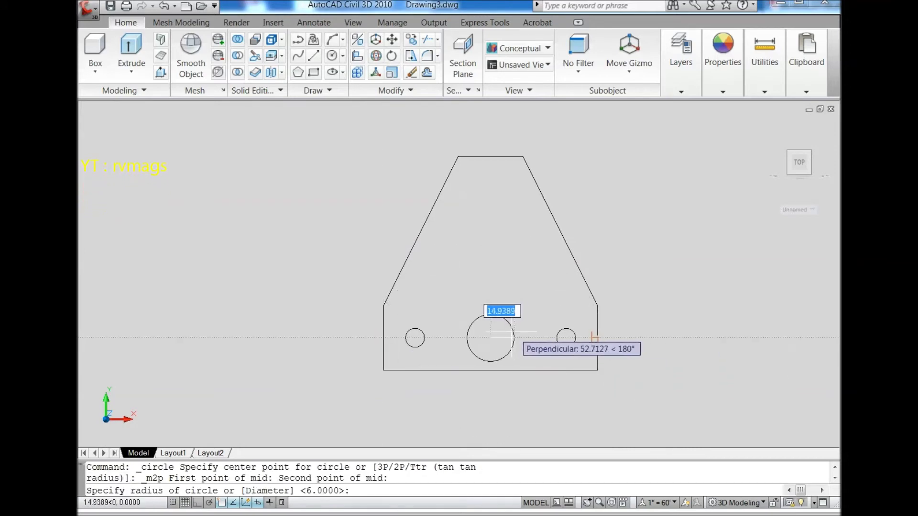
text(d)
key(Return)
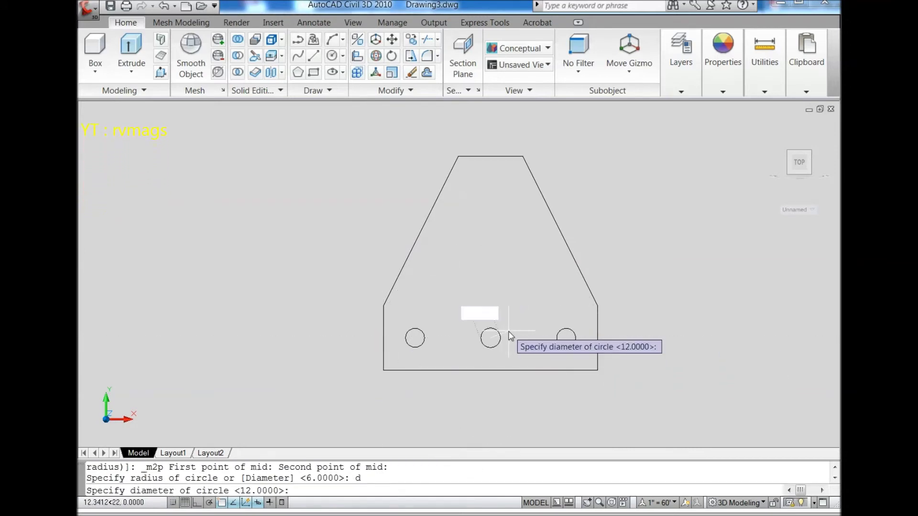
text(12)
key(Return)
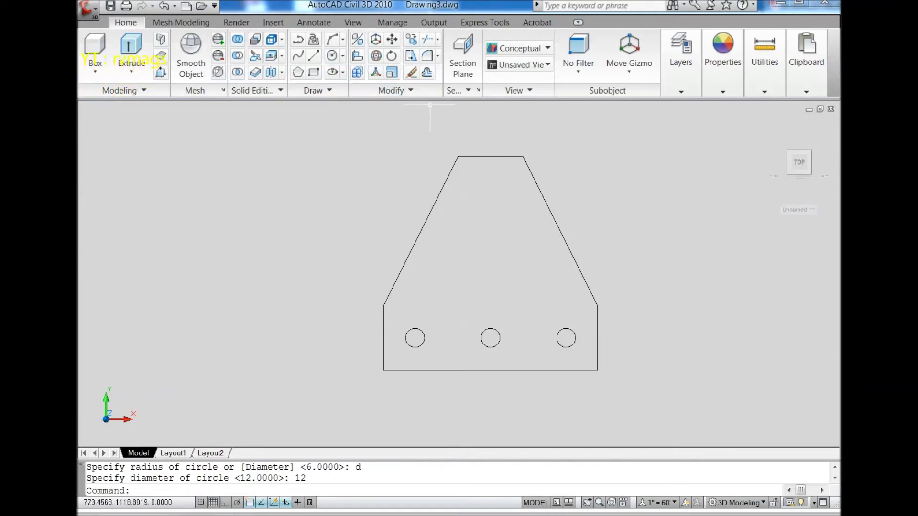
click(413, 93)
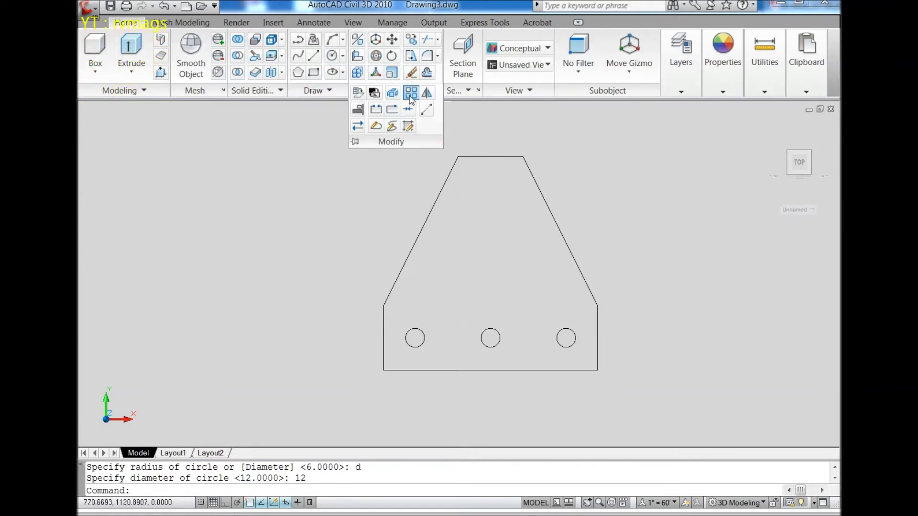
- Array the bottom-middle hole into 3 rows spaced 47.87 apart
click(410, 94)
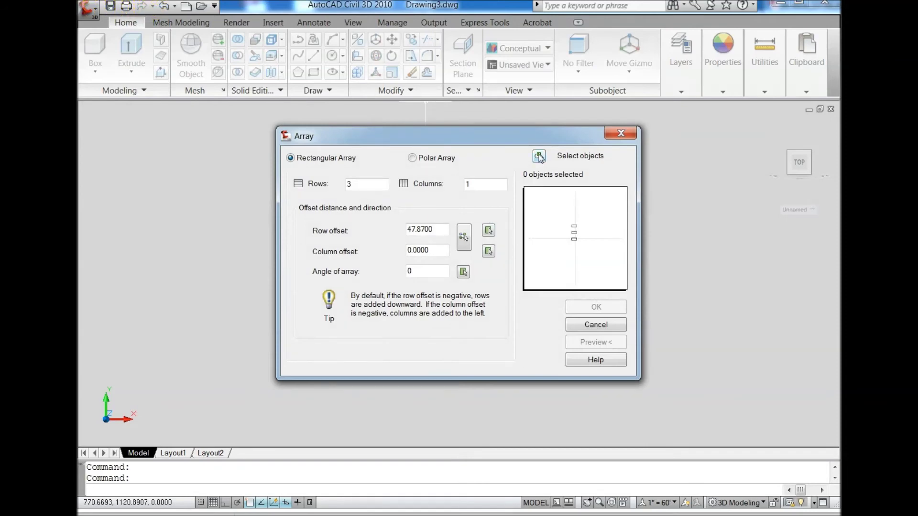
click(539, 157)
click(497, 345)
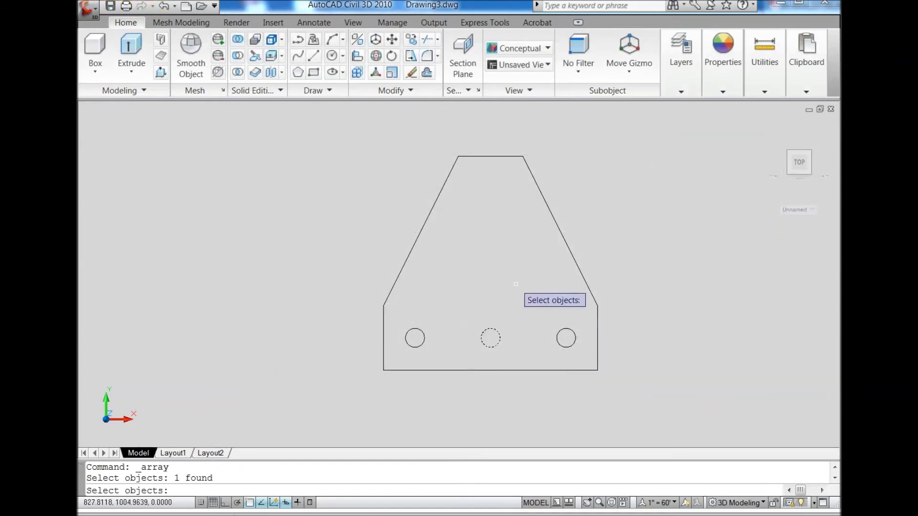
key(Return)
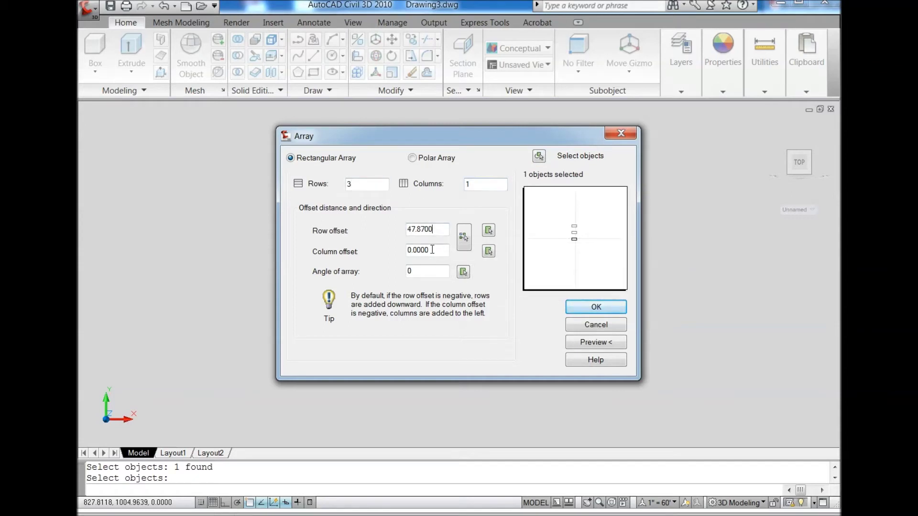
click(587, 342)
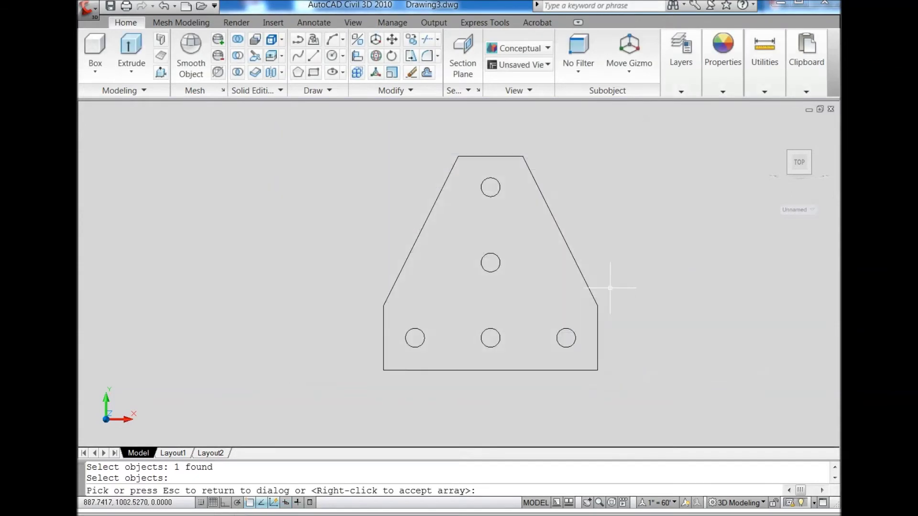
right_click(692, 232)
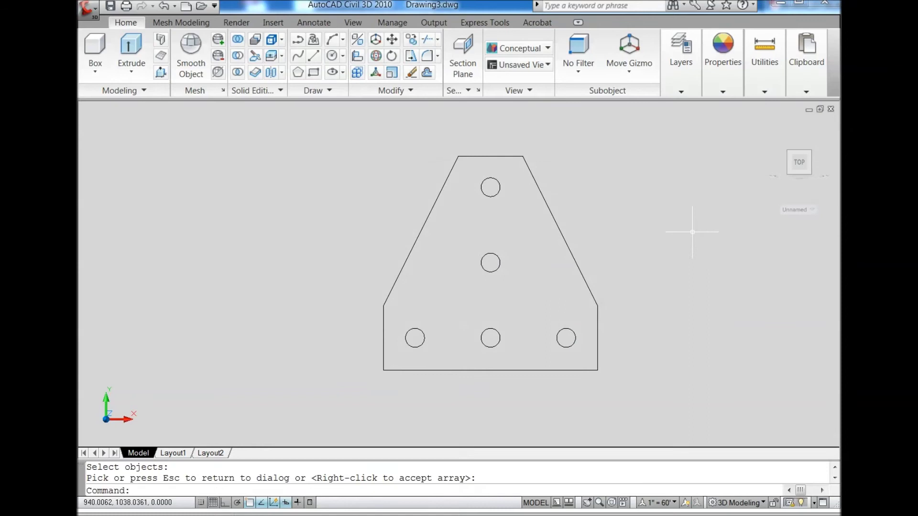
- Switch to an angled isometric view of the plate via the ViewCube corner
click(790, 173)
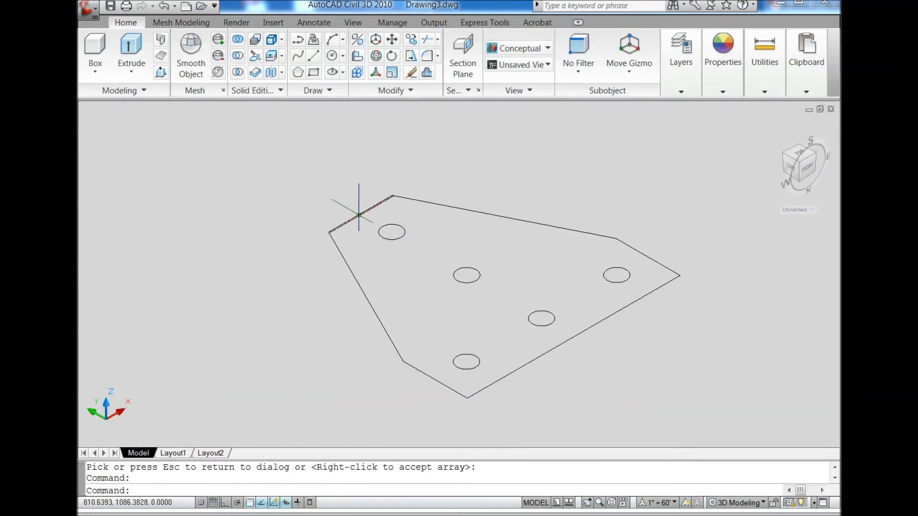
right_click(334, 245)
key(Escape)
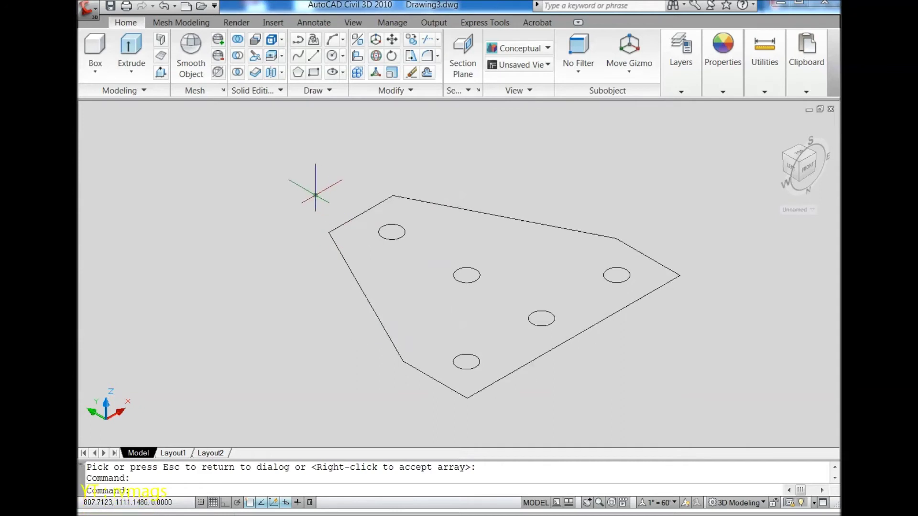
- Extrude the plate outline and its hole circles to a height of 6
click(130, 48)
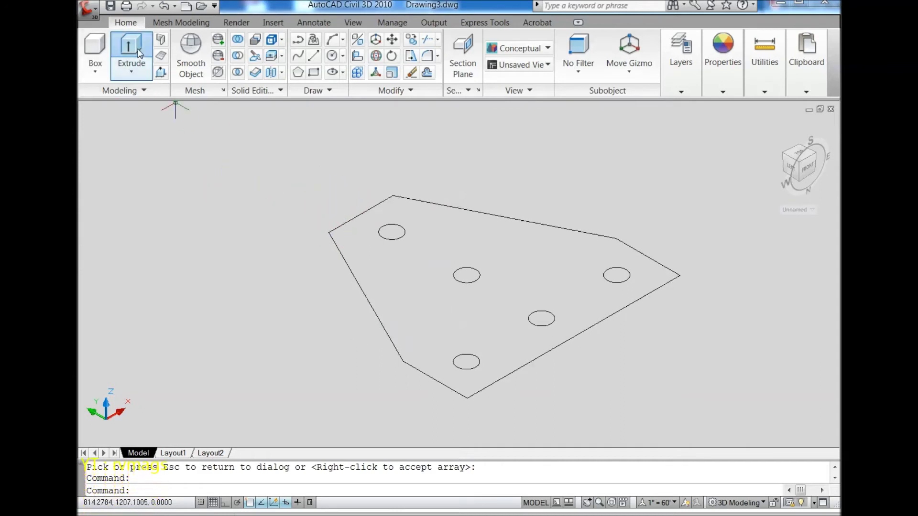
click(359, 290)
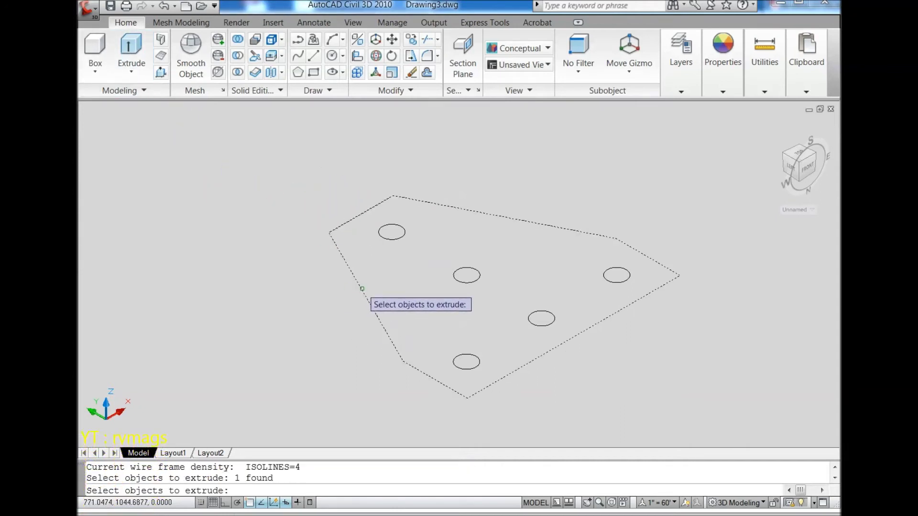
click(386, 239)
click(475, 280)
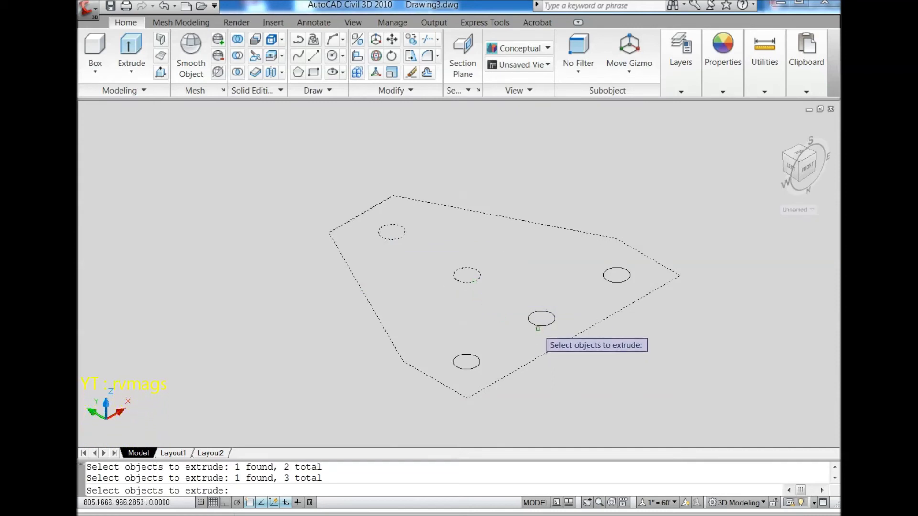
click(539, 326)
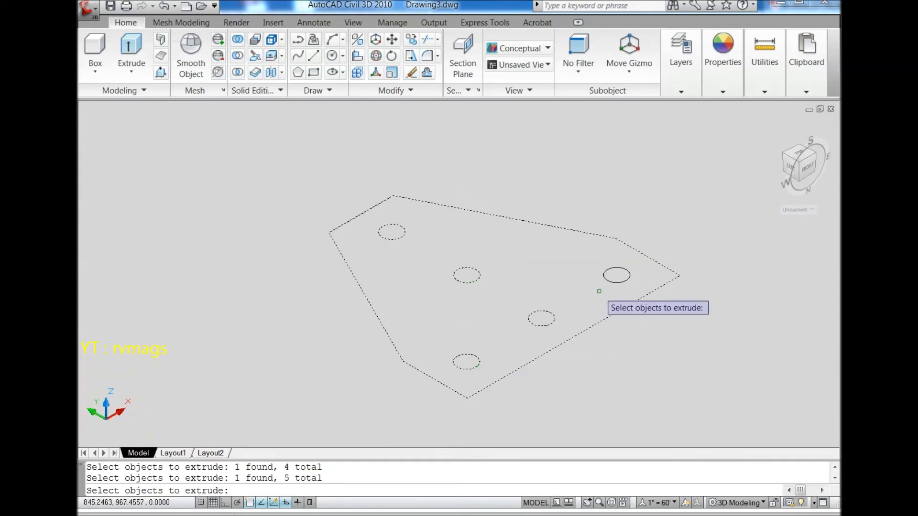
click(611, 281)
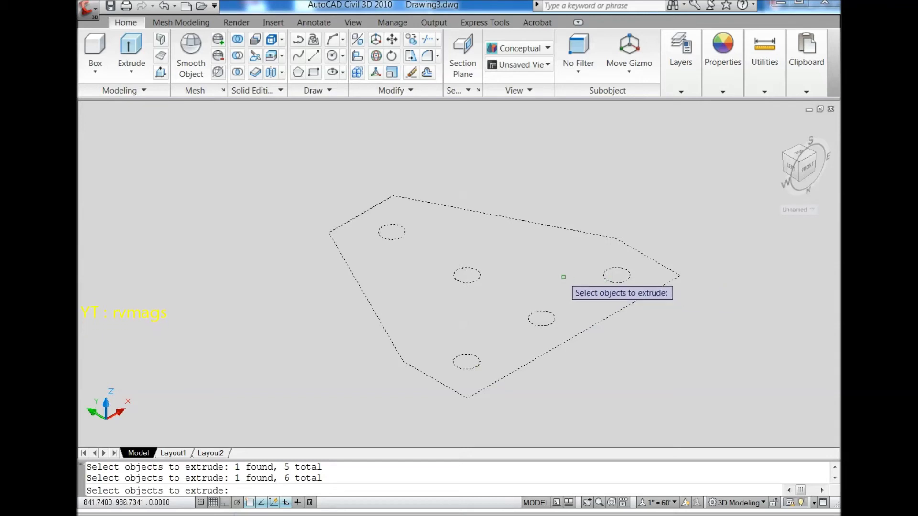
key(Return)
text(6)
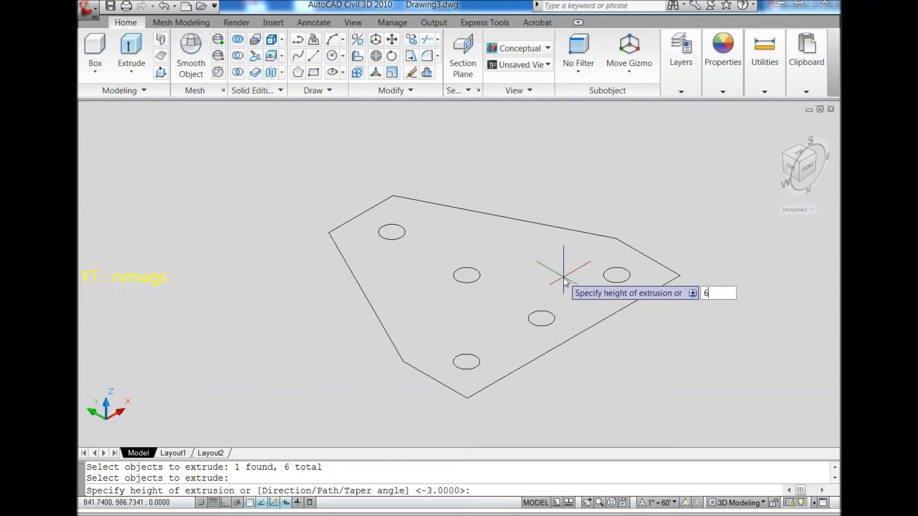
key(Return)
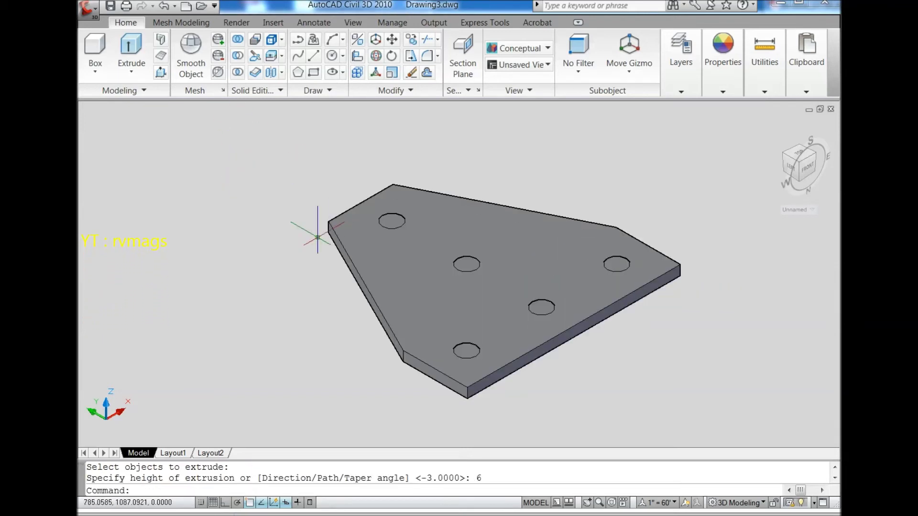
- Subtract the hole cylinders from the extruded plate to cut five through-holes
click(238, 55)
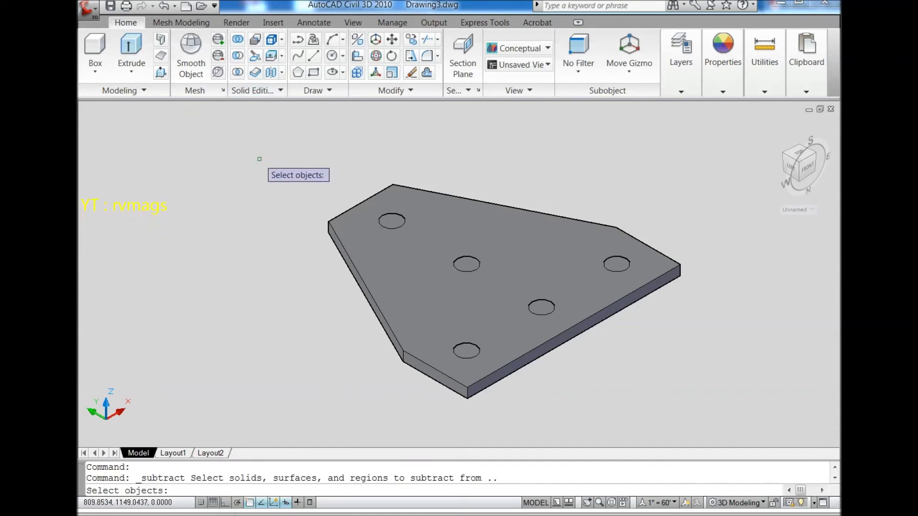
click(364, 287)
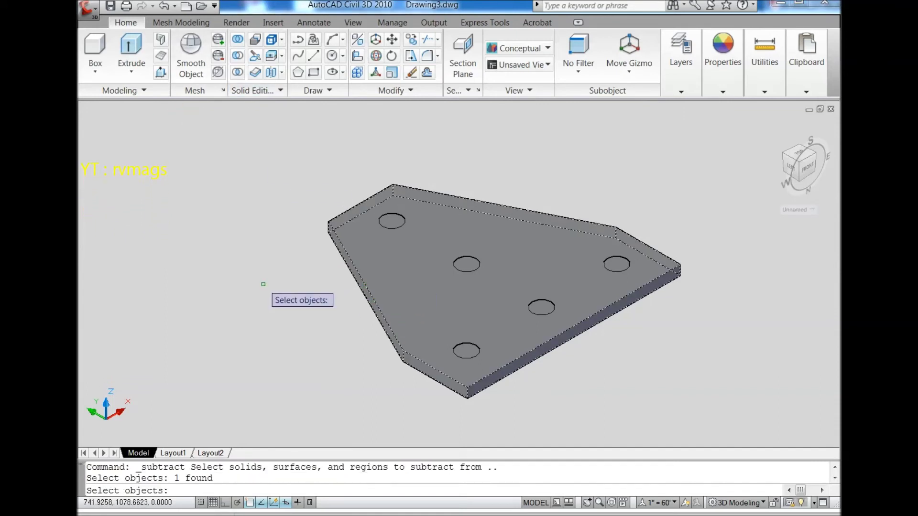
key(Return)
click(392, 228)
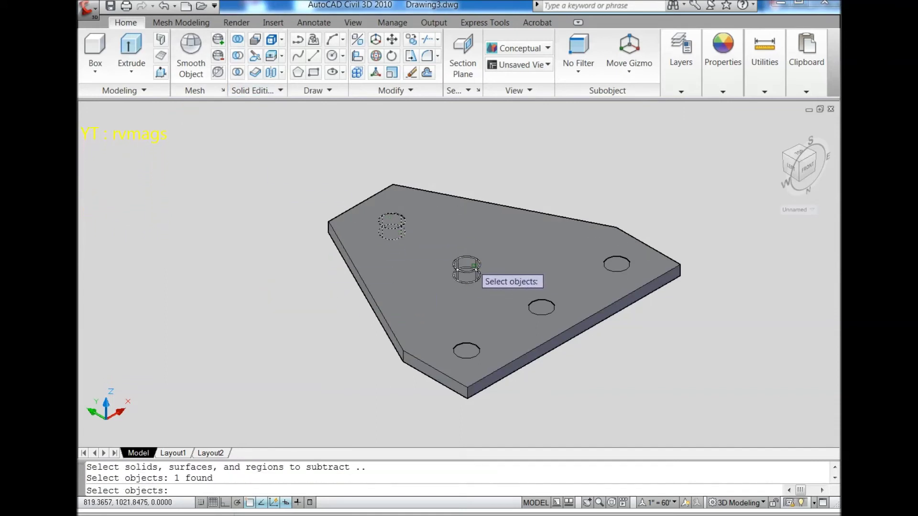
click(467, 266)
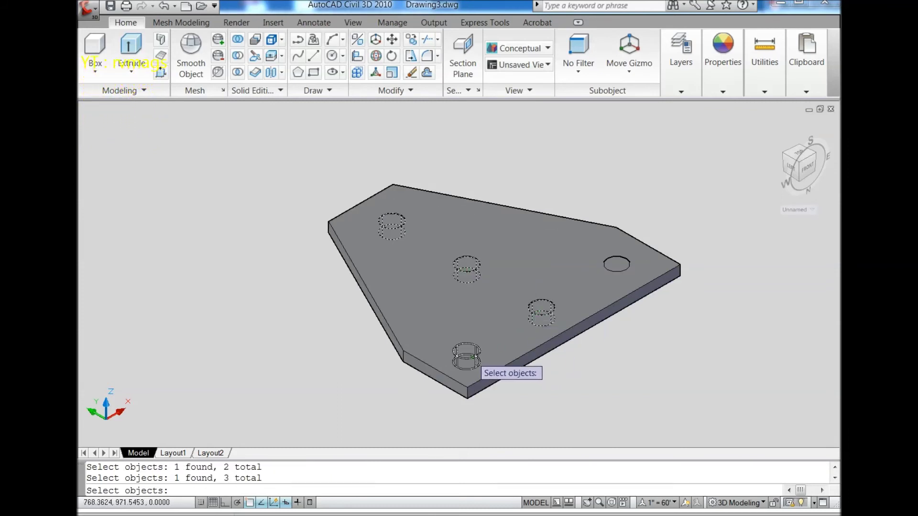
click(616, 266)
key(Return)
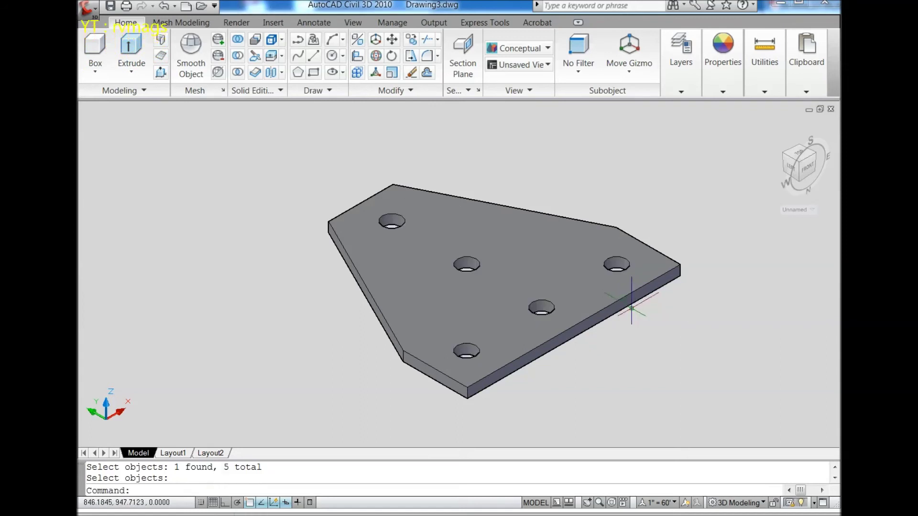
- Reset the UCS to World and orbit the holed plate toward a frontal view
click(796, 210)
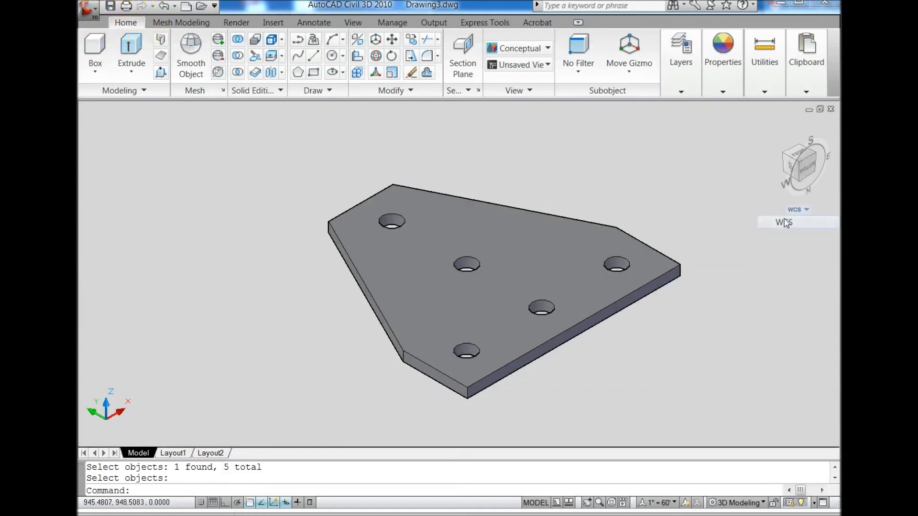
drag(769, 137, 742, 172)
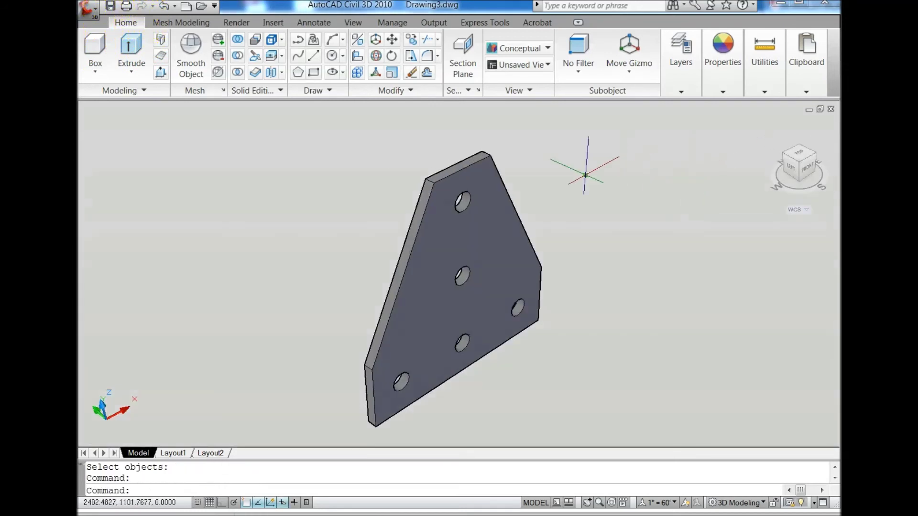
click(353, 23)
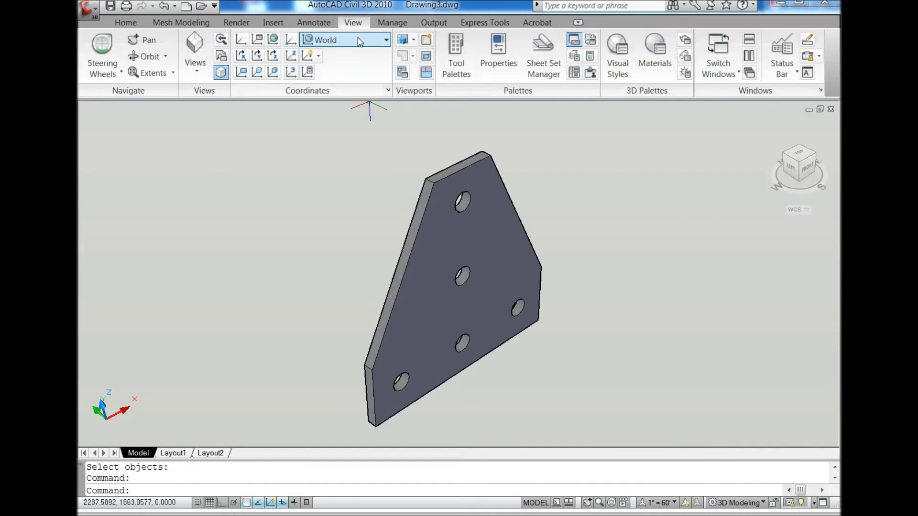
click(145, 57)
mouse_move(396, 296)
mouse_down()
mouse_move(427, 301)
mouse_move(355, 297)
mouse_move(372, 234)
mouse_move(389, 262)
mouse_move(435, 272)
mouse_move(432, 289)
mouse_move(496, 318)
mouse_move(431, 287)
mouse_move(497, 302)
mouse_move(450, 270)
mouse_move(474, 318)
mouse_move(437, 301)
mouse_move(518, 269)
mouse_move(483, 293)
mouse_move(541, 271)
mouse_move(578, 276)
mouse_move(512, 289)
mouse_move(581, 223)
mouse_up()
- Exit the orbit and return to the ViewCube Home view
right_click(580, 223)
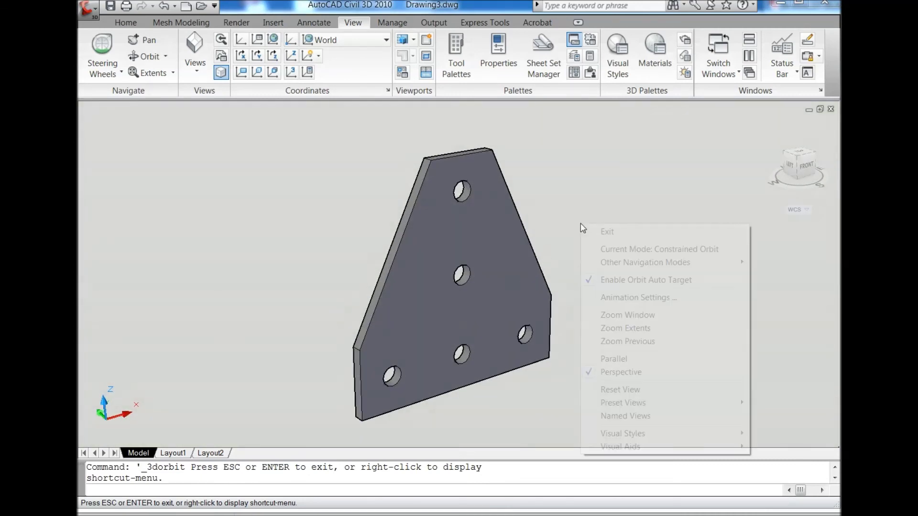
click(605, 232)
click(769, 131)
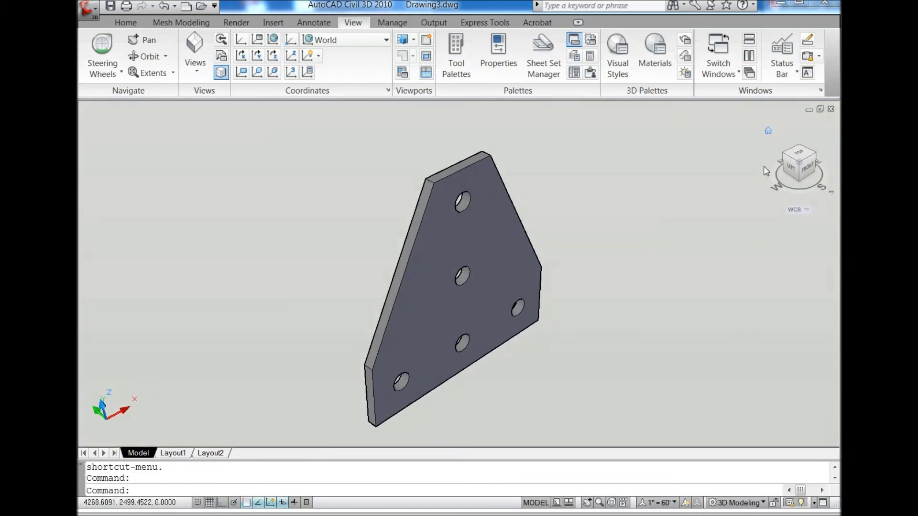